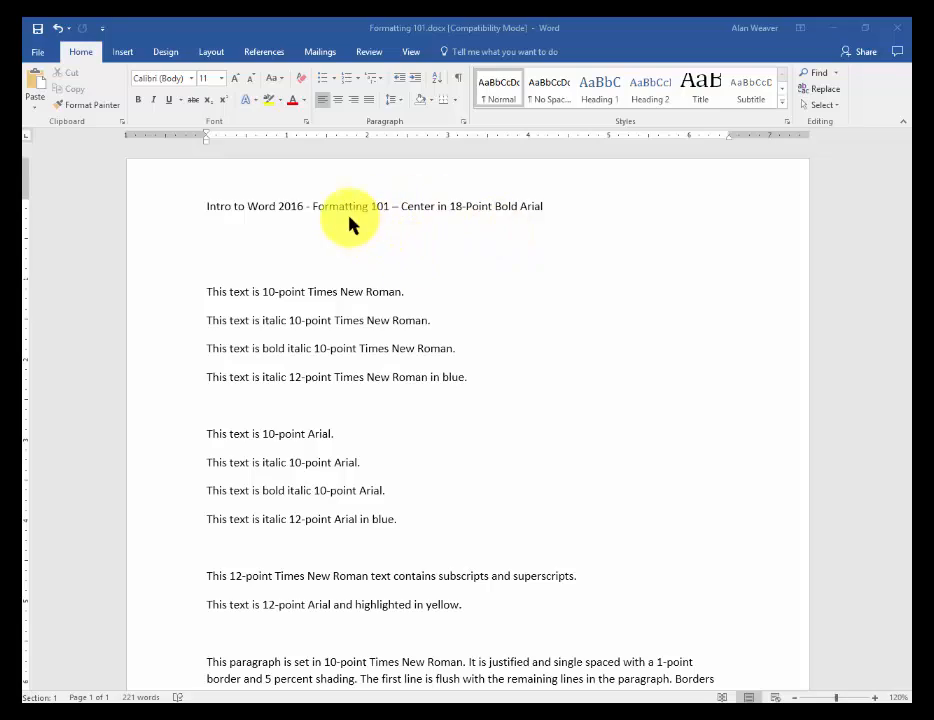
# - Center the document title line and format it in bold 18-point Arial
pyautogui.tripleClick(341, 205)
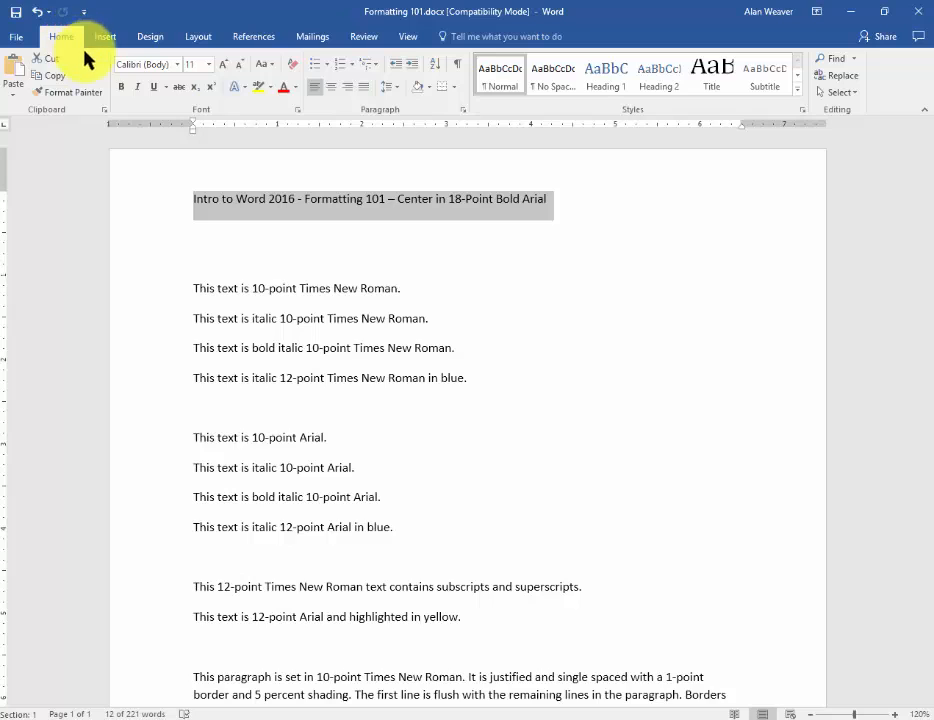
pyautogui.click(332, 88)
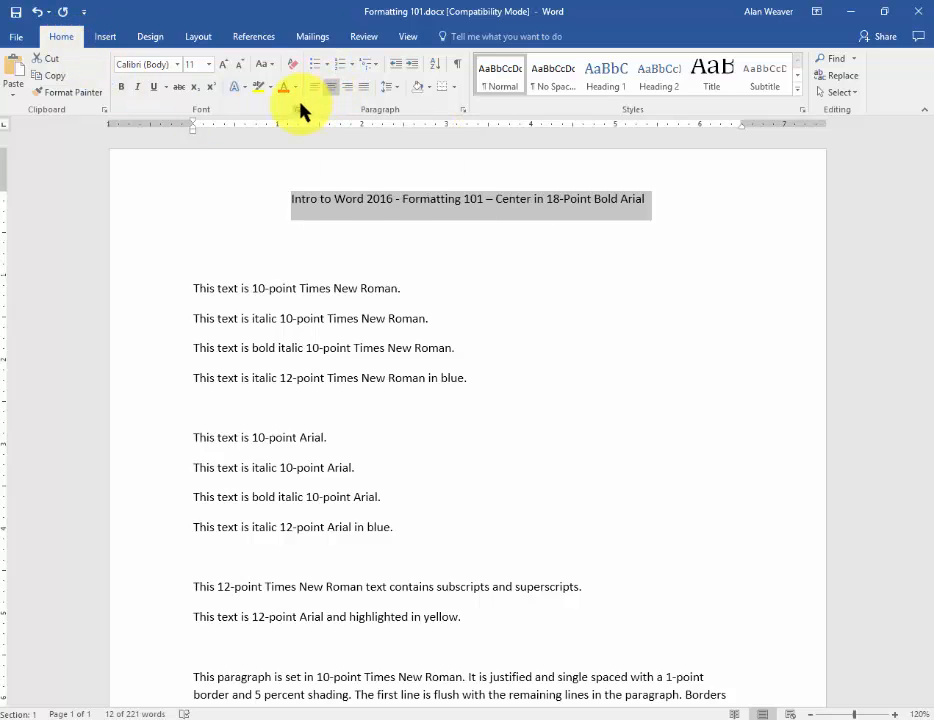
pyautogui.click(119, 88)
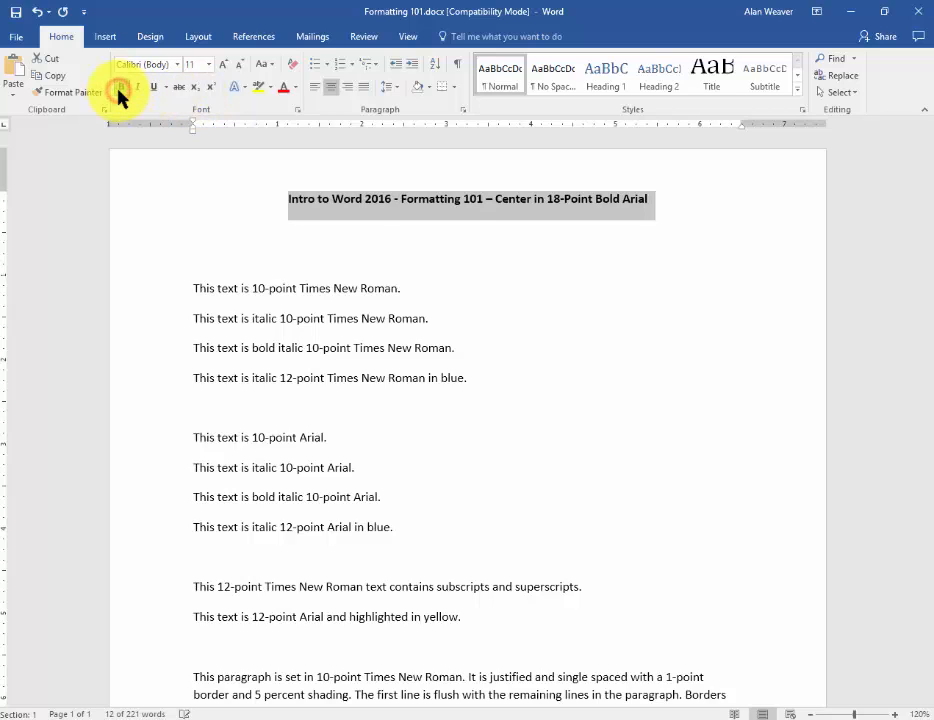
pyautogui.click(209, 66)
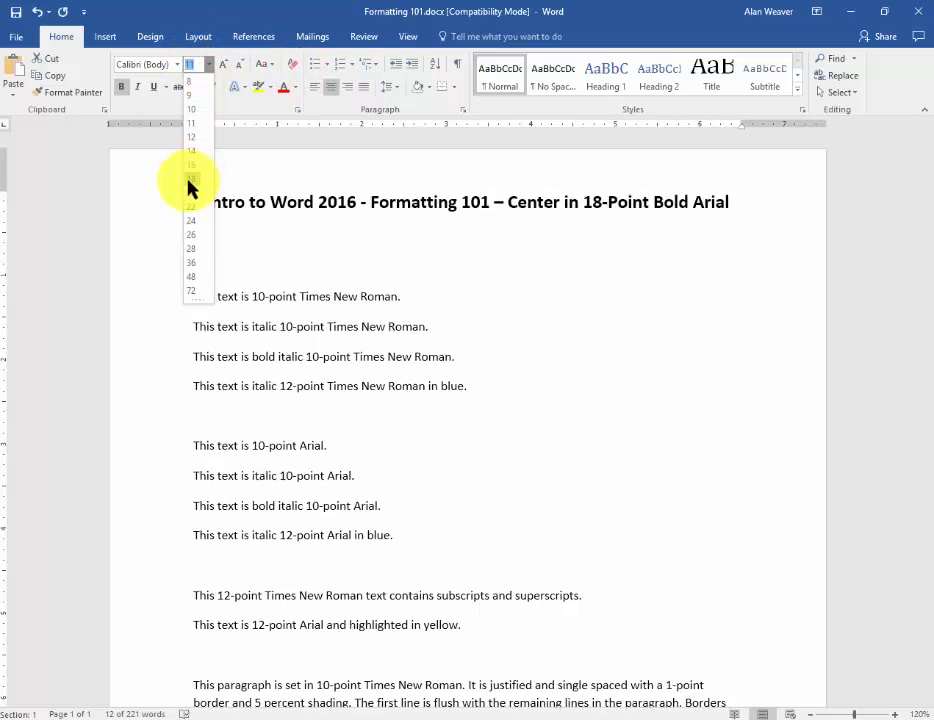
pyautogui.click(191, 178)
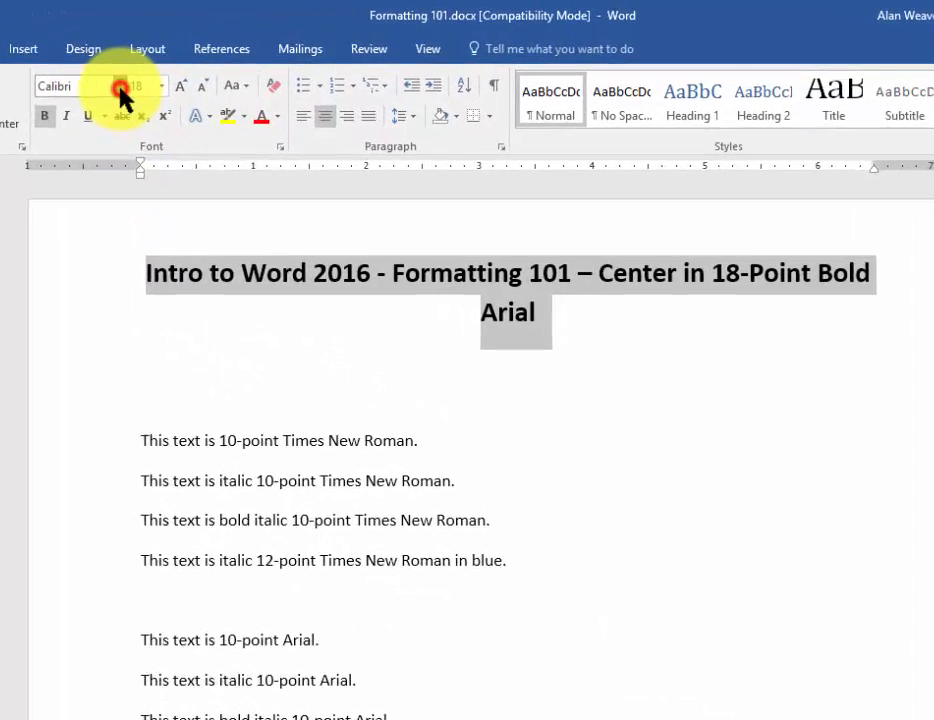
pyautogui.click(151, 80)
pyautogui.click(113, 190)
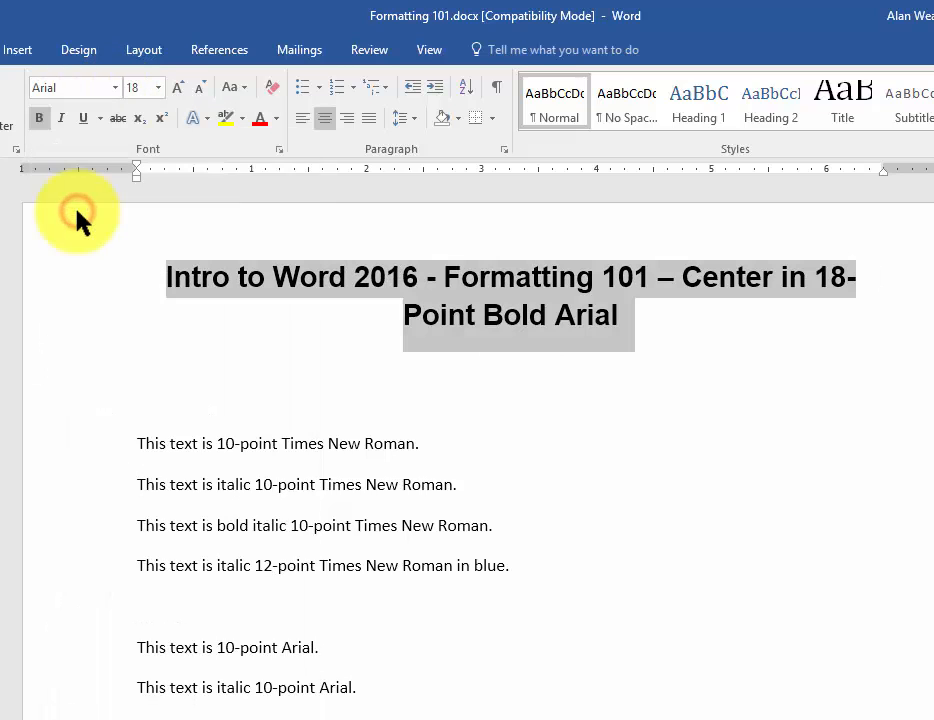
pyautogui.click(710, 388)
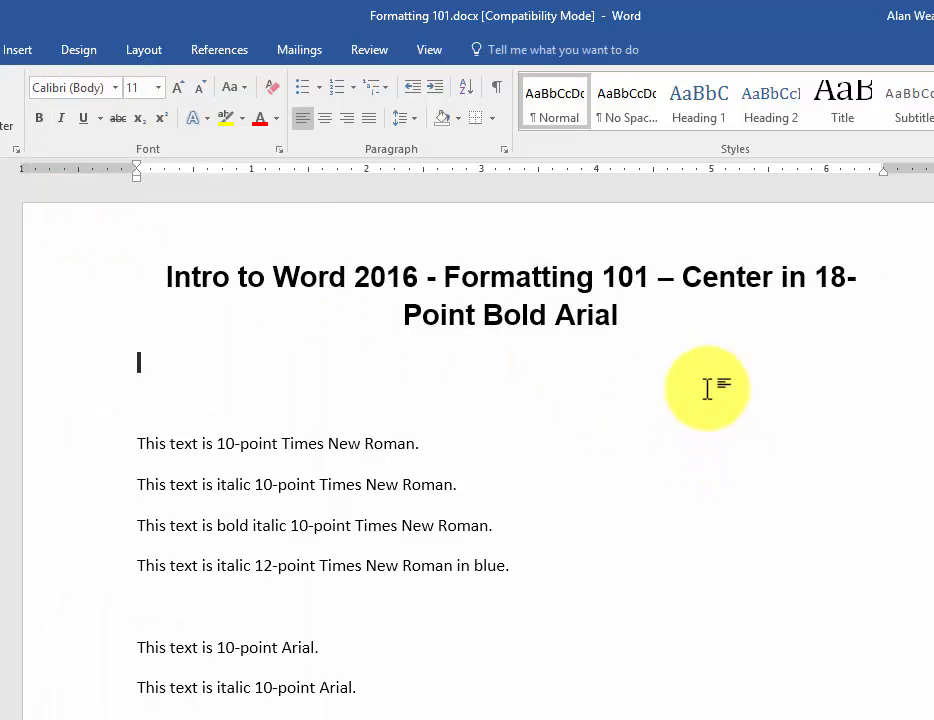
pyautogui.click(478, 460)
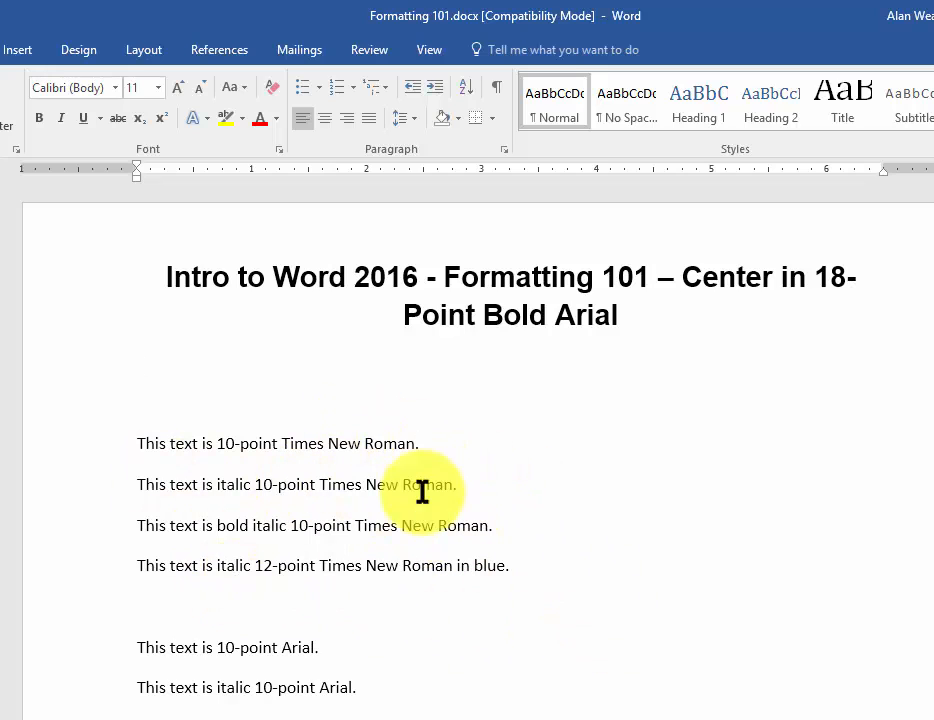
pyautogui.click(110, 440)
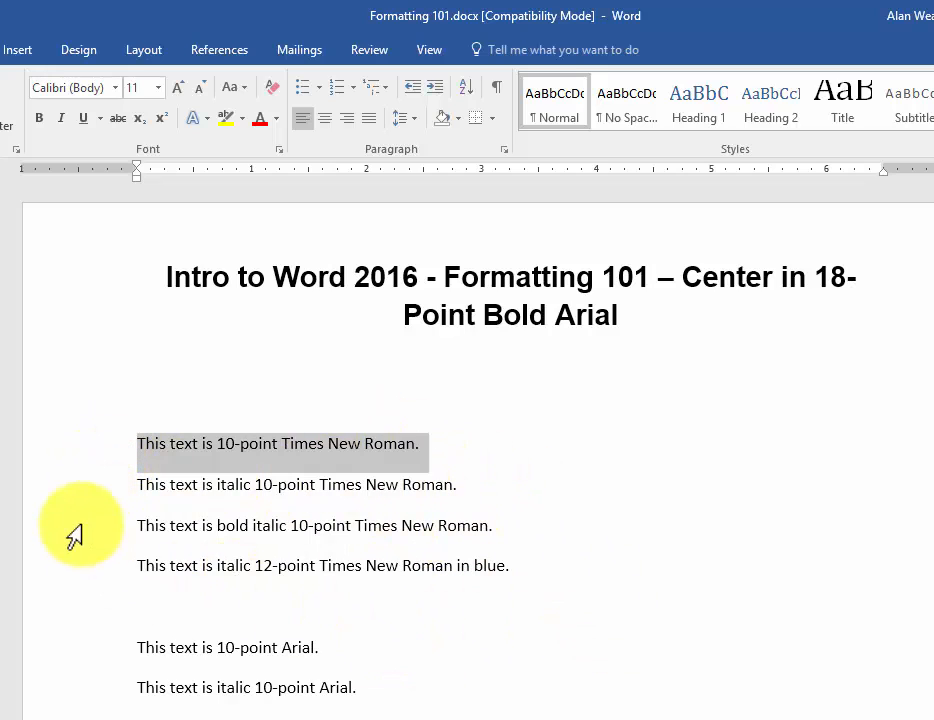
pyautogui.click(47, 490)
pyautogui.click(47, 527)
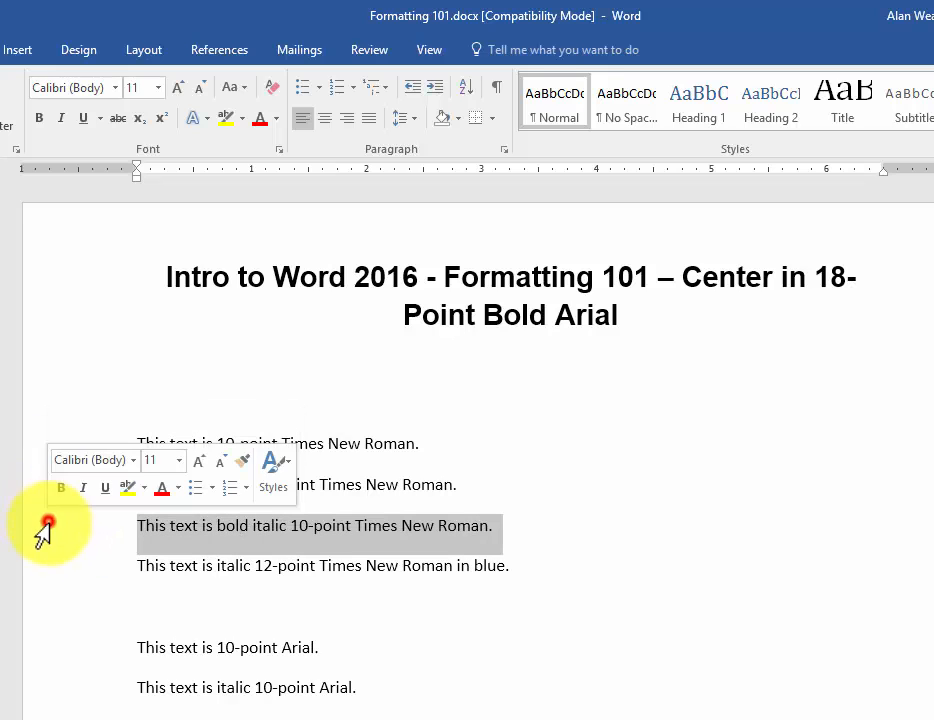
pyautogui.click(90, 568)
pyautogui.click(476, 628)
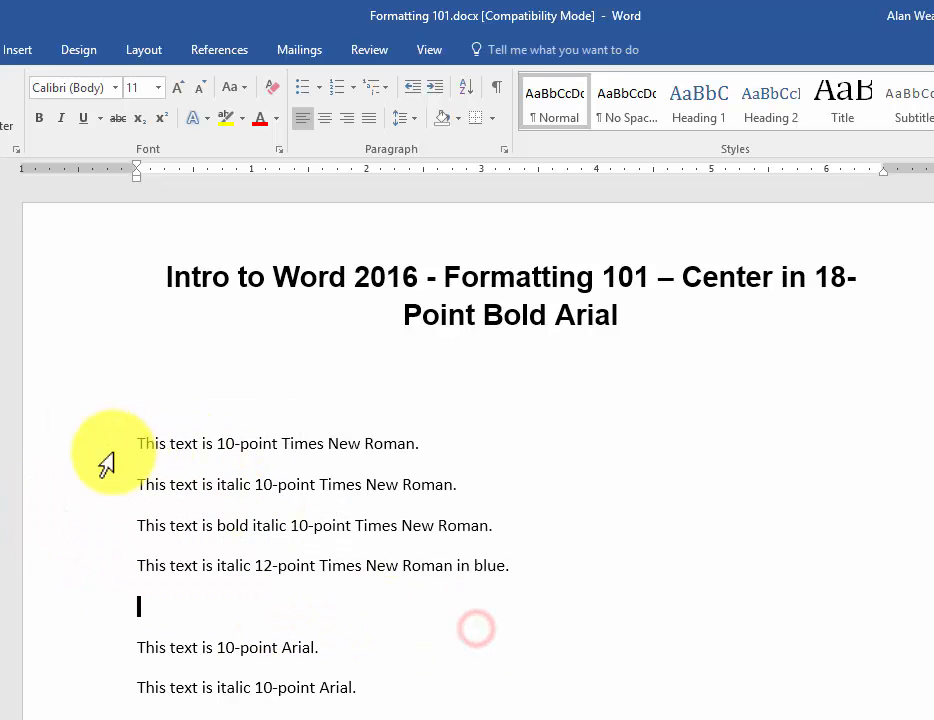
# - Change the font of the four Times New Roman sample lines below the title to Times New Roman
pyautogui.moveTo(127, 442); pyautogui.dragTo(515, 566)
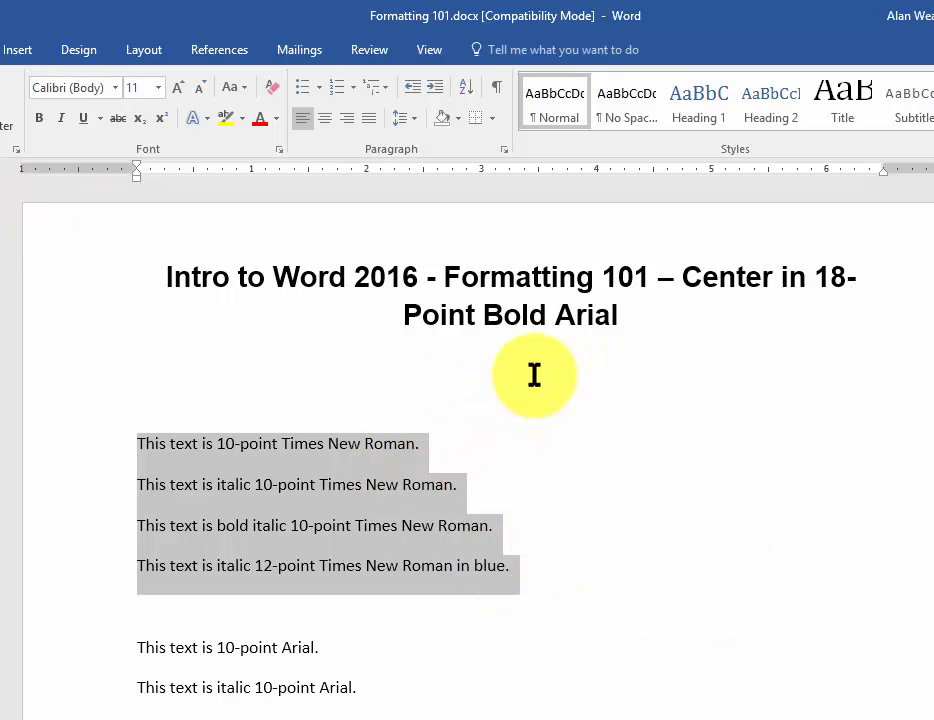
pyautogui.click(119, 85)
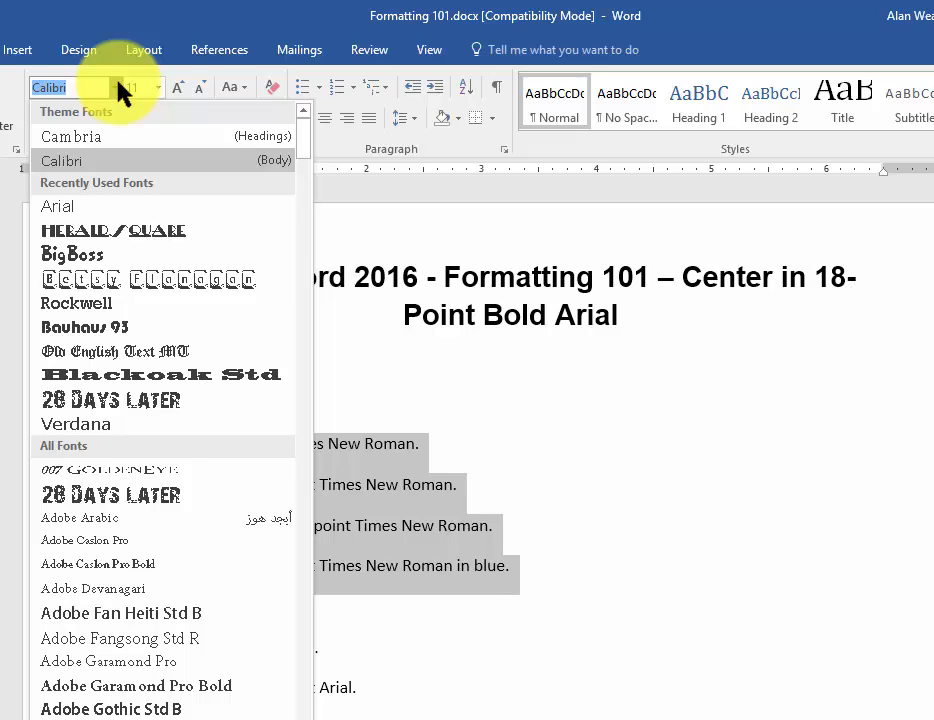
pyautogui.write('Times New Ro')
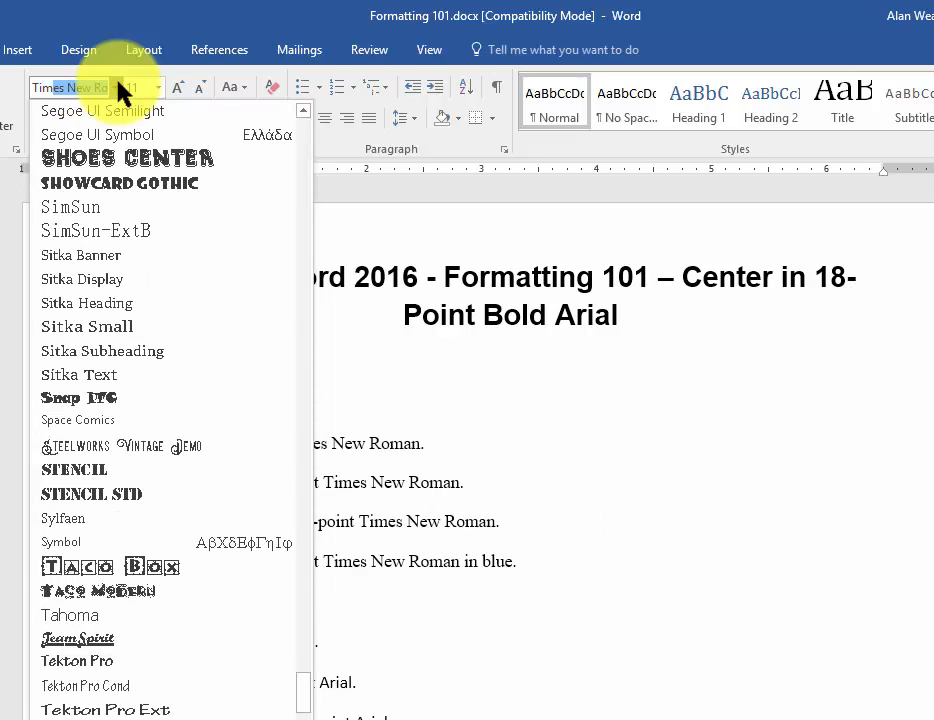
pyautogui.press('Return')
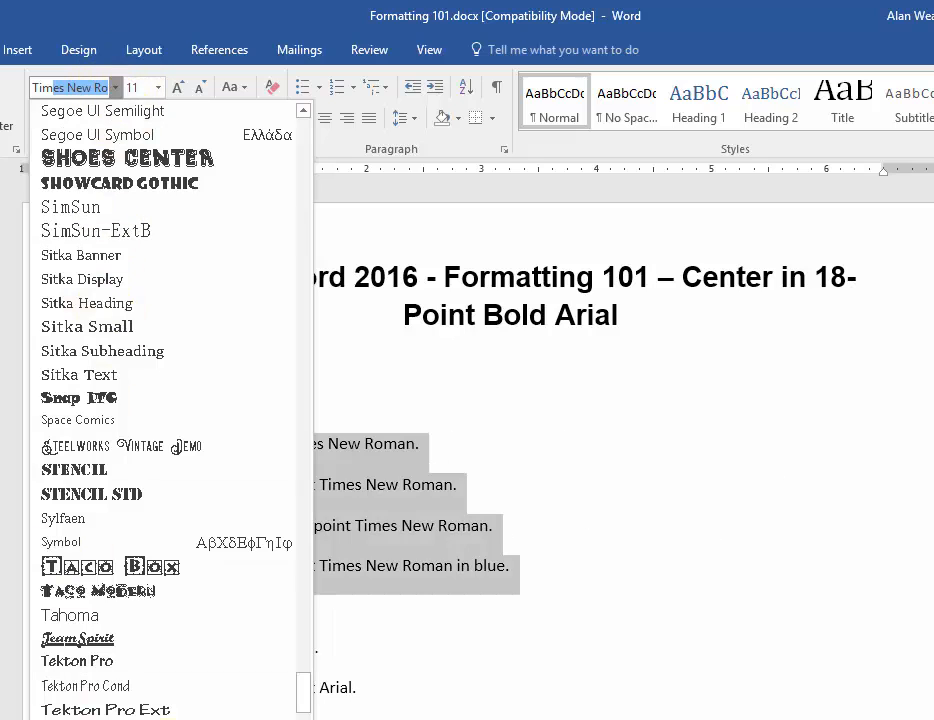
pyautogui.click(220, 494)
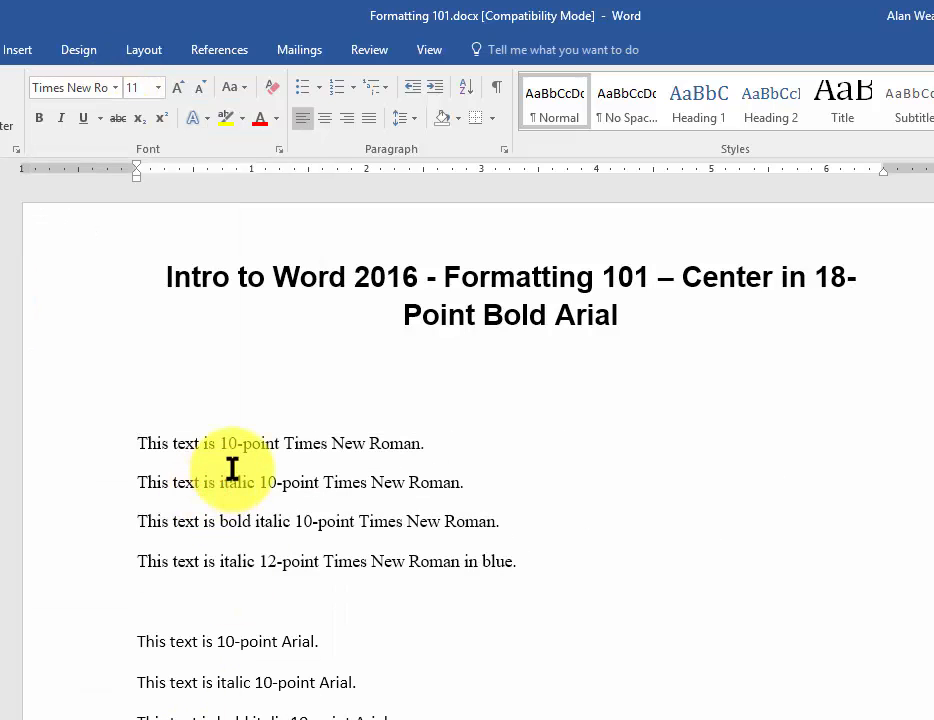
# - Set the line "This text is 10-point Times New Roman." to 10-point size
pyautogui.tripleClick(264, 442)
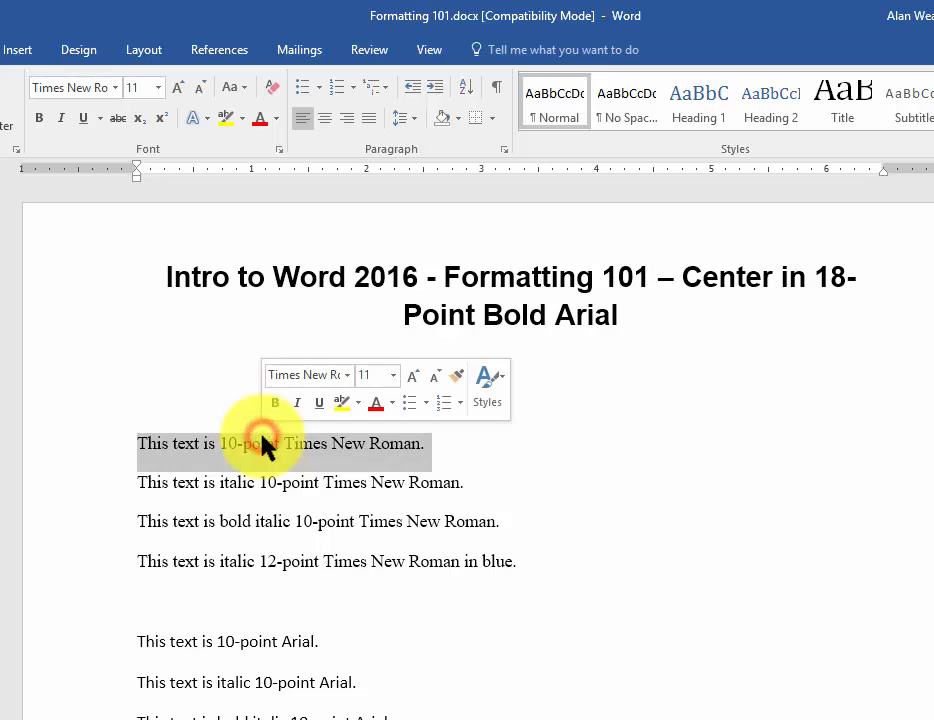
pyautogui.click(162, 86)
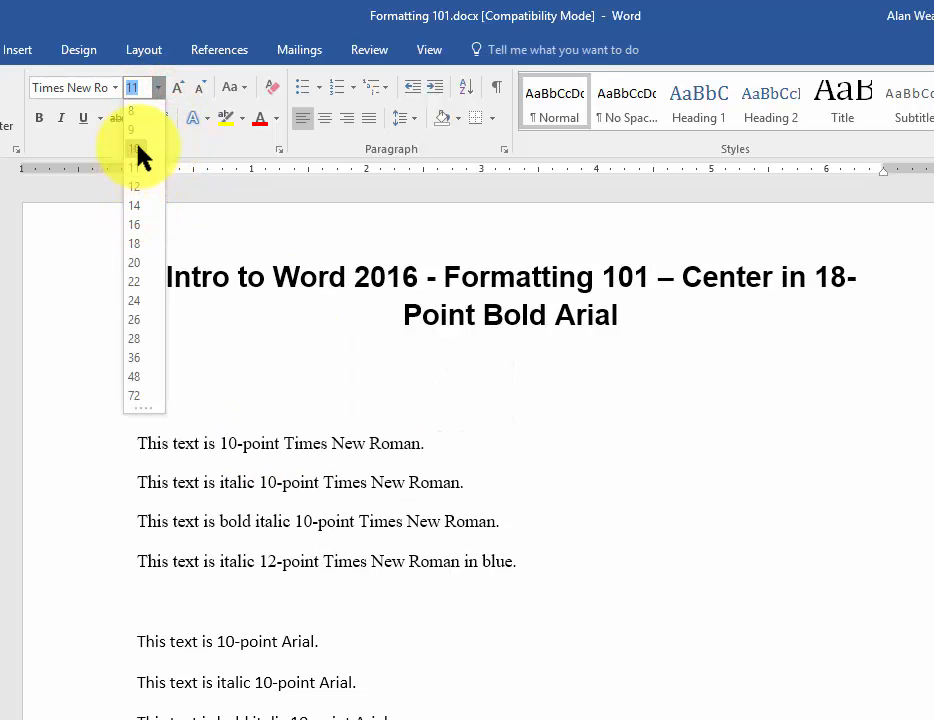
pyautogui.click(140, 150)
# - Make the line "This text is italic 10-point Times New Roman." italic at 10-point size
pyautogui.tripleClick(258, 480)
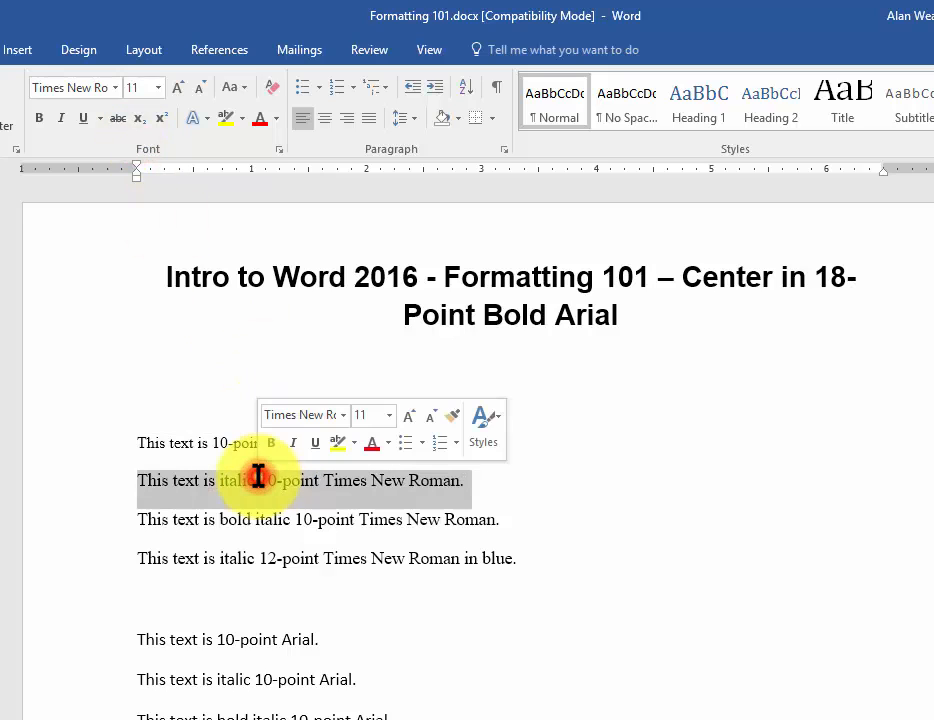
pyautogui.click(62, 121)
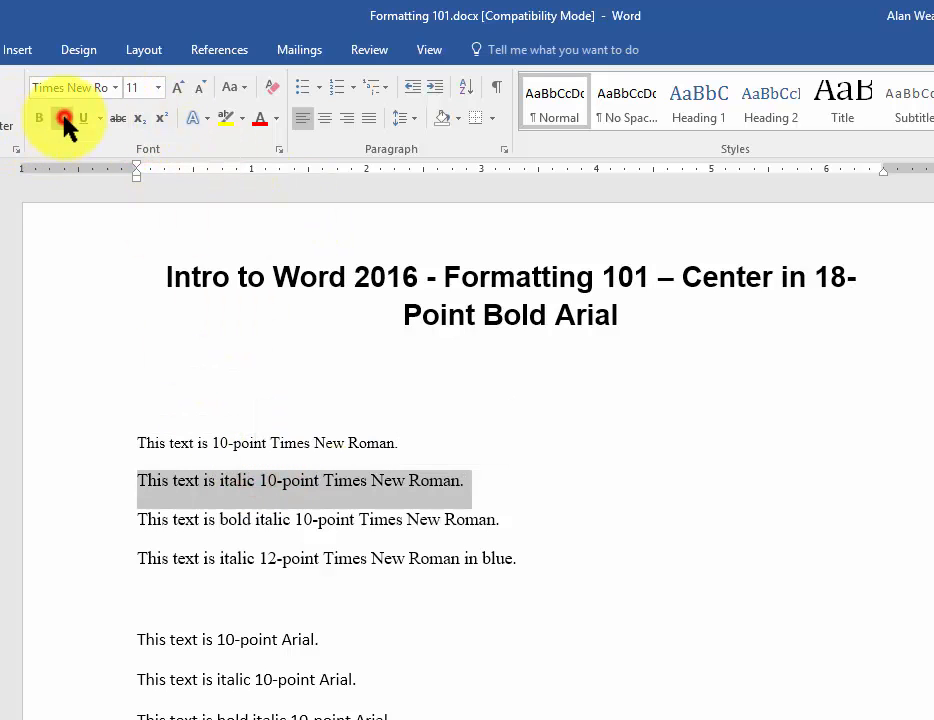
pyautogui.click(158, 88)
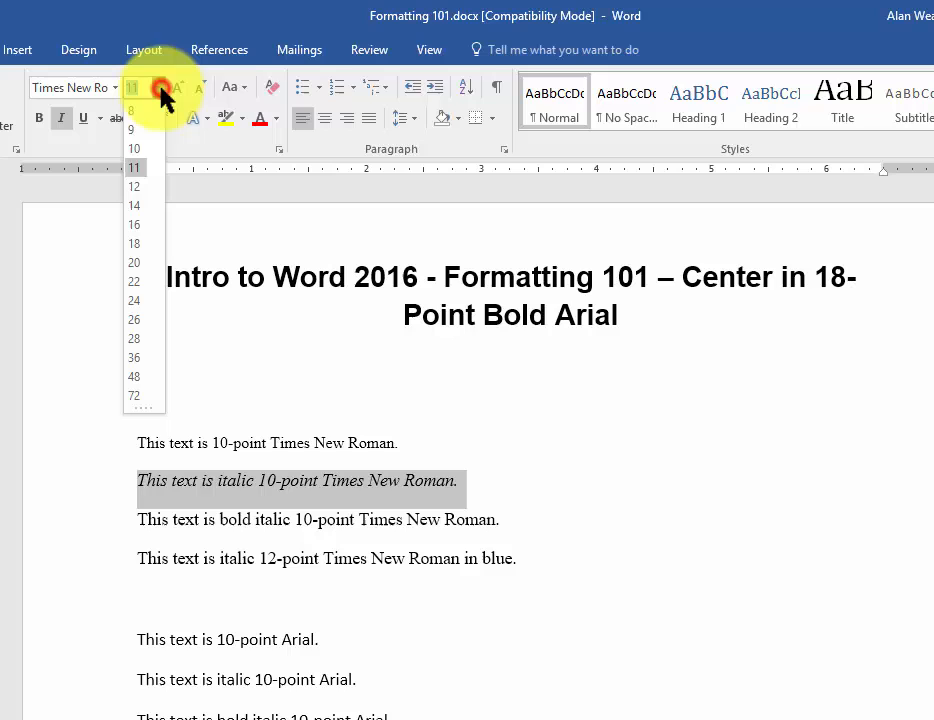
pyautogui.click(142, 150)
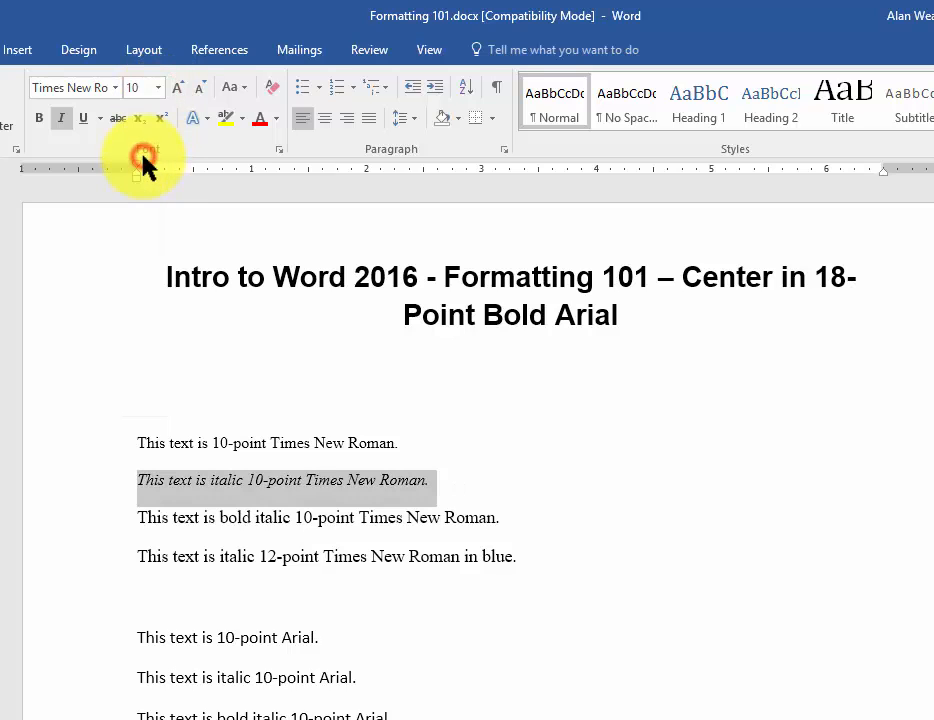
# - Make the line "This text is bold italic 10-point Times New Roman." bold and italic at 10-point size
pyautogui.click(275, 528)
pyautogui.tripleClick(275, 530)
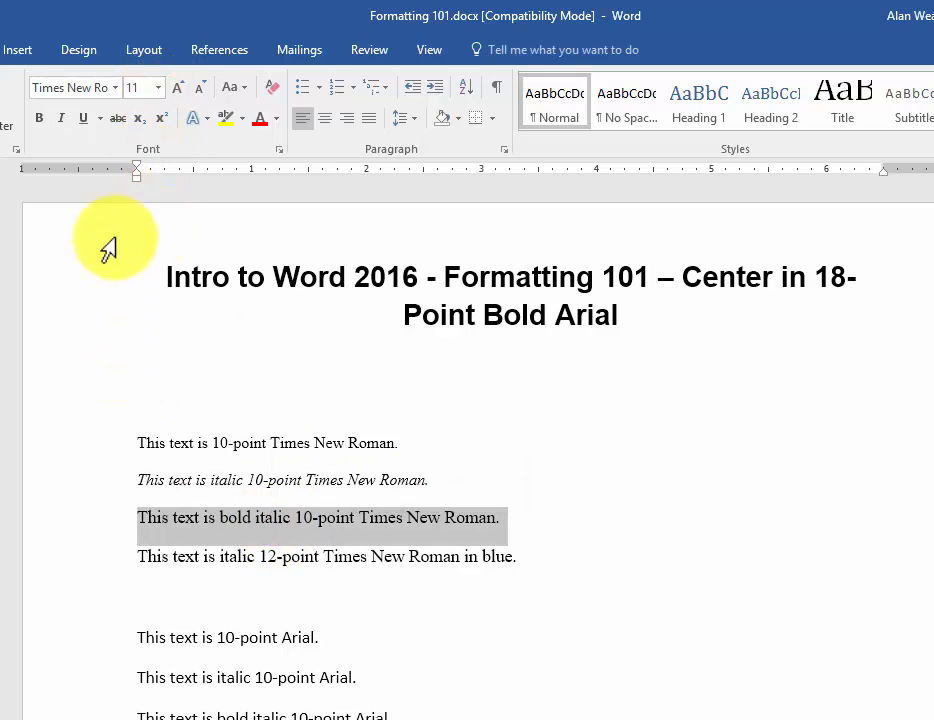
pyautogui.click(38, 118)
pyautogui.click(60, 118)
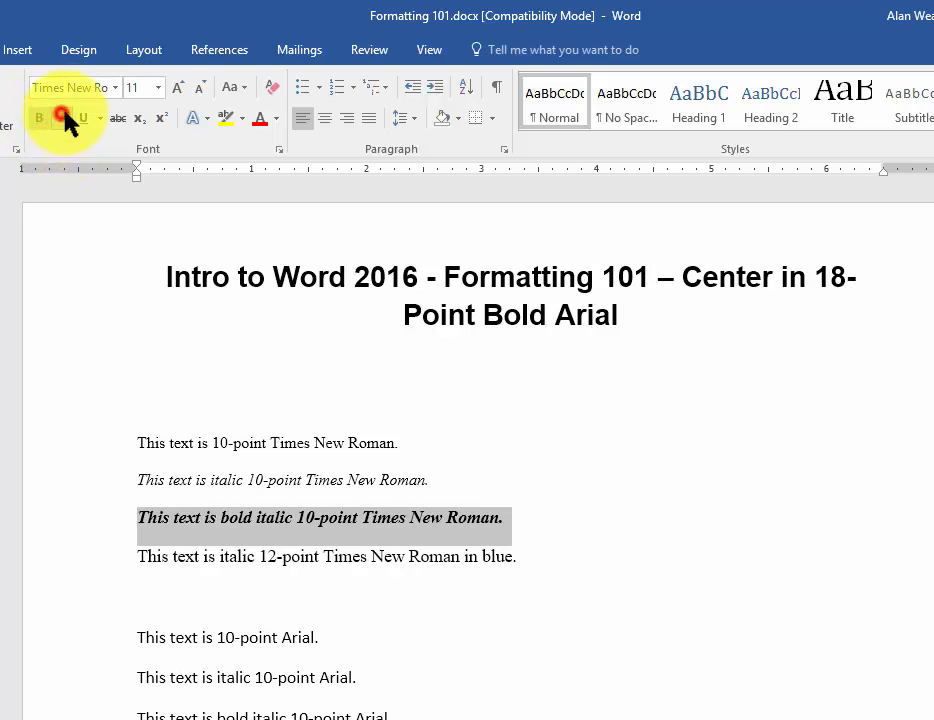
pyautogui.click(157, 88)
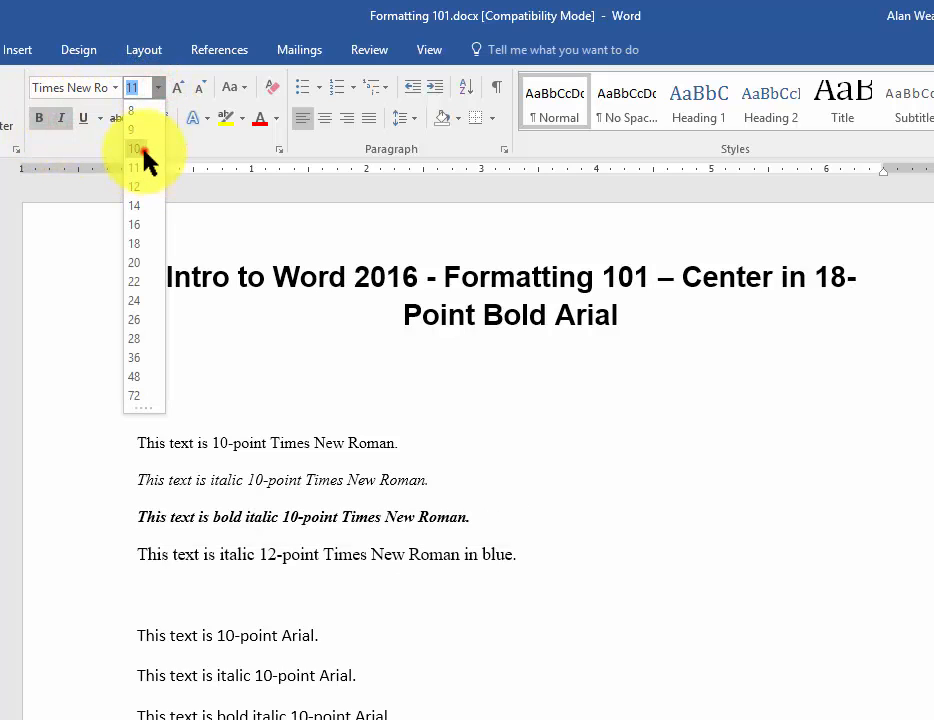
pyautogui.click(140, 149)
# - Format the line "This text is italic 12-point Times New Roman in blue." as italic, 12-point, with the standard blue font color
pyautogui.tripleClick(306, 555)
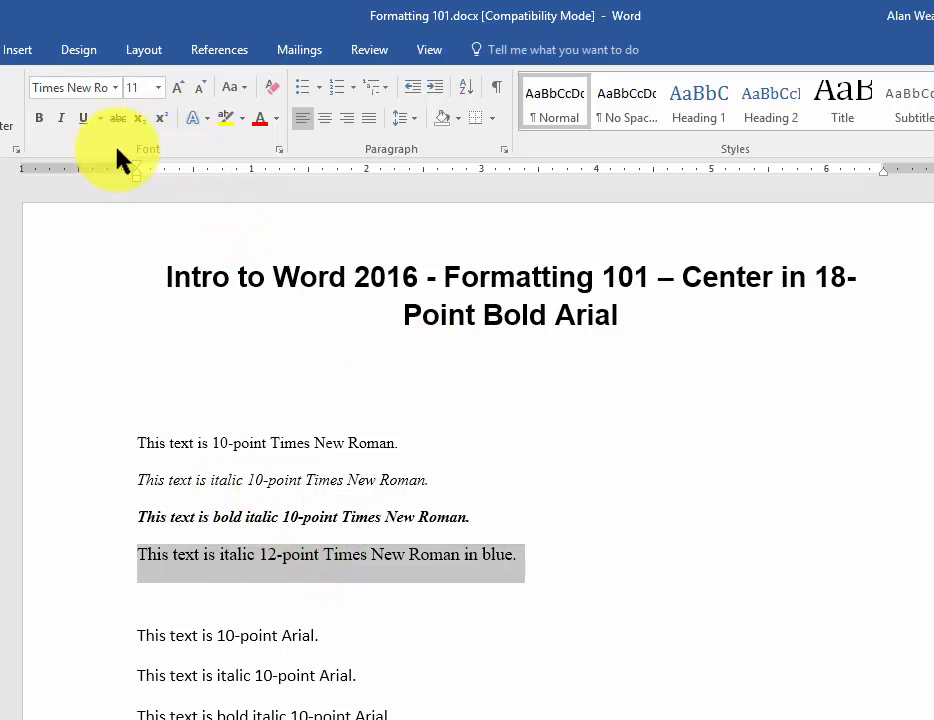
pyautogui.click(61, 118)
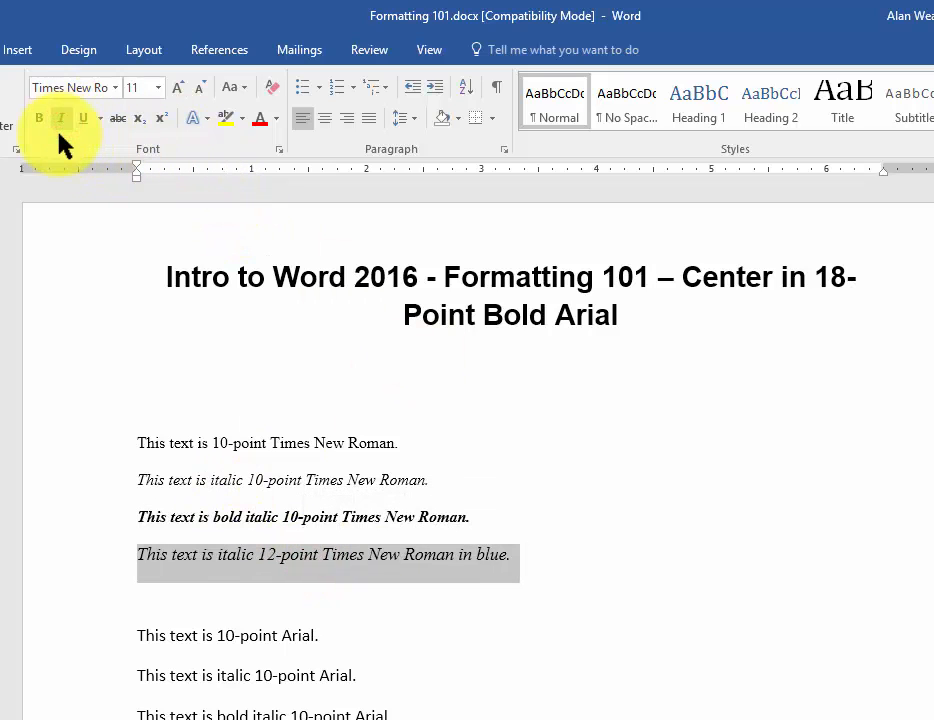
pyautogui.click(160, 91)
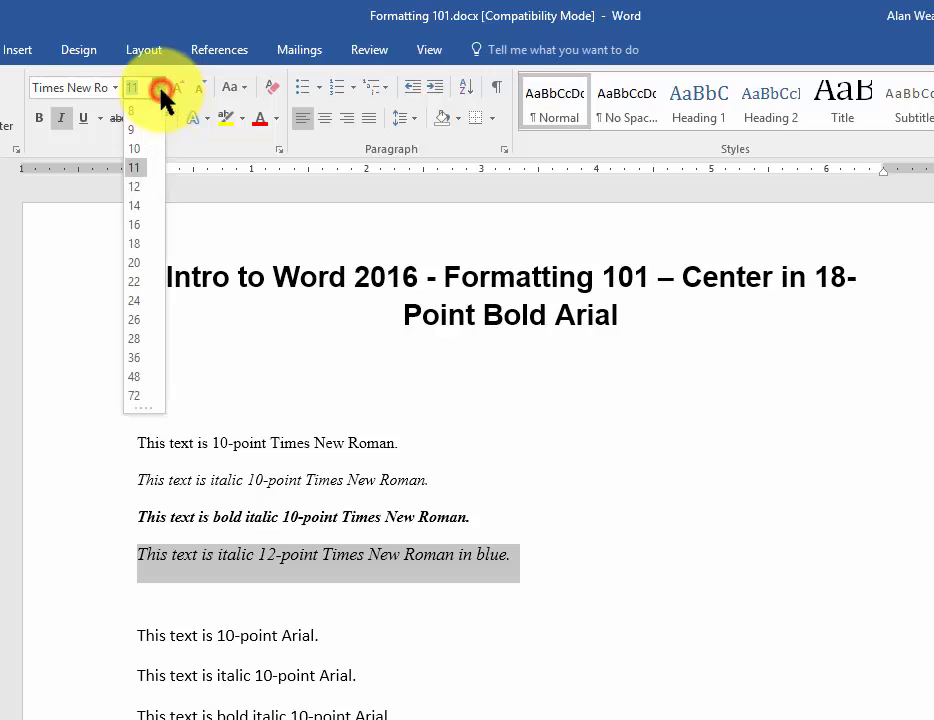
pyautogui.click(124, 183)
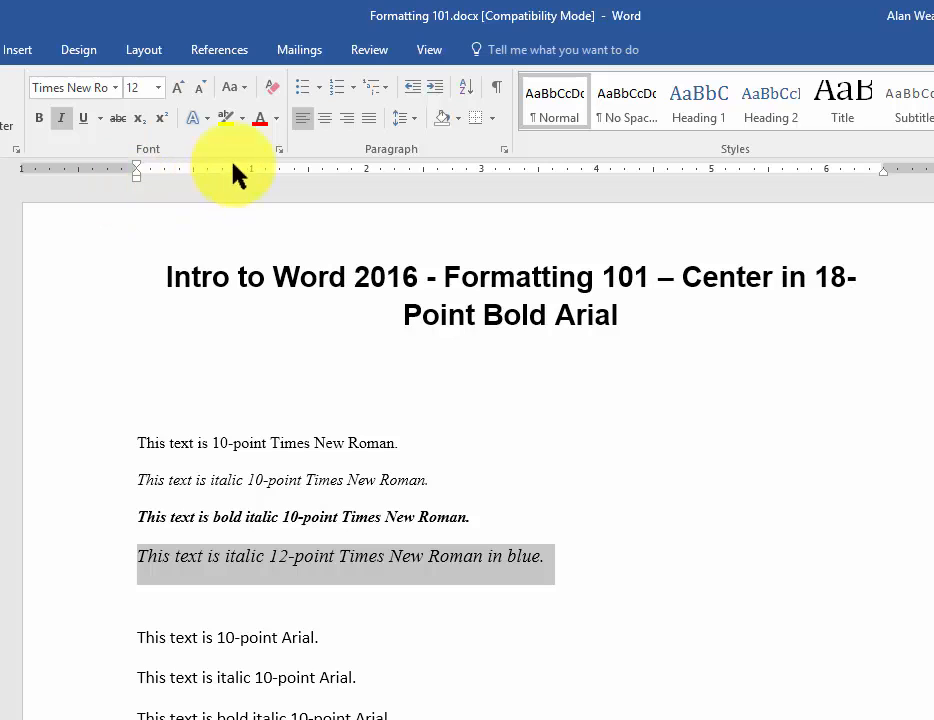
pyautogui.click(278, 117)
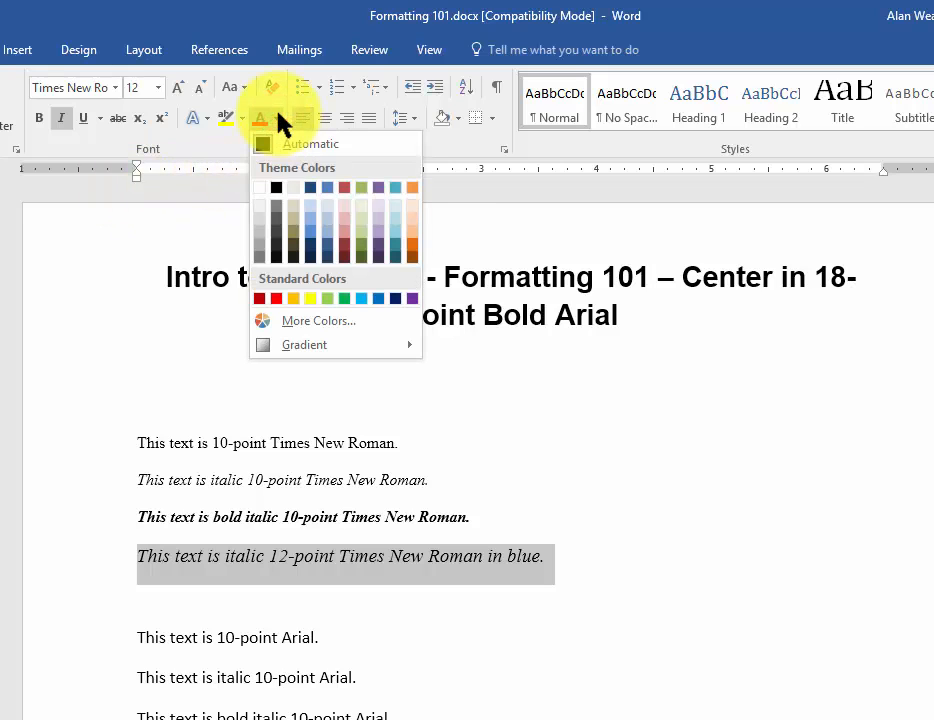
pyautogui.click(376, 288)
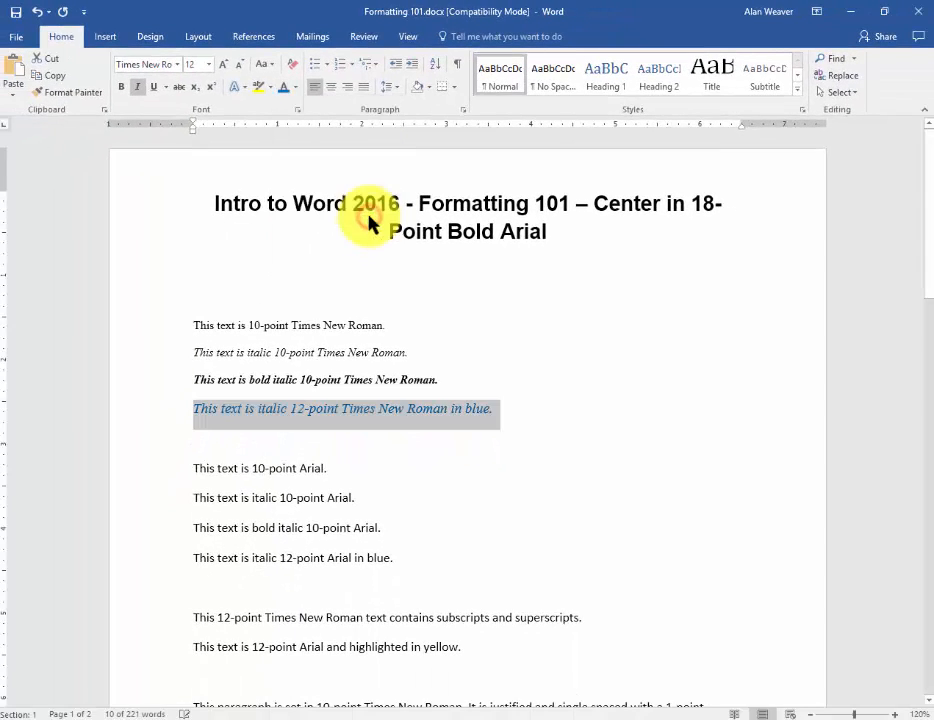
pyautogui.click(468, 540)
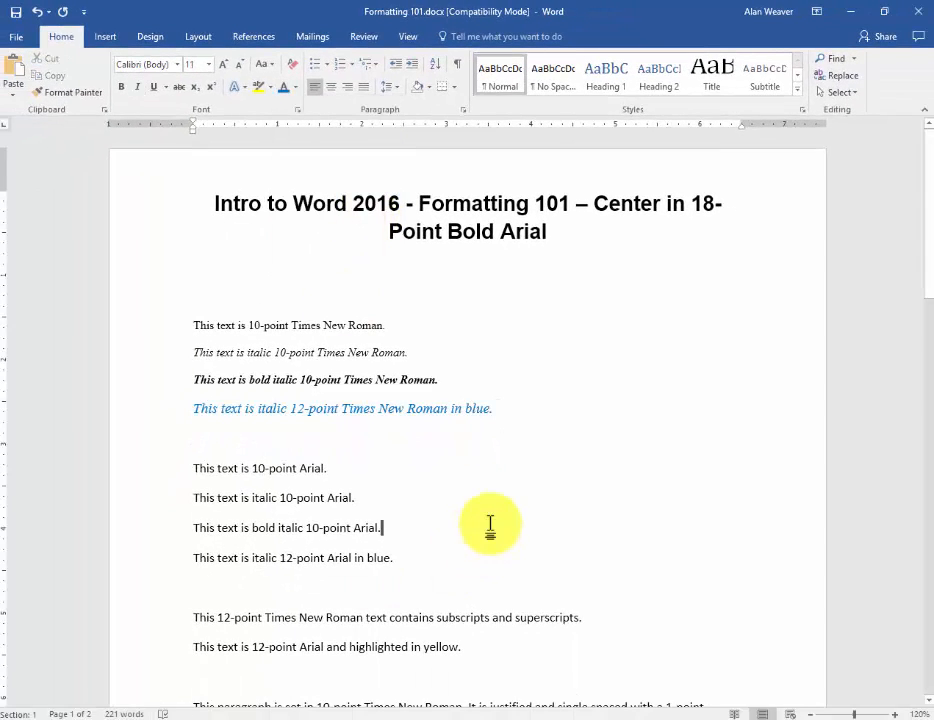
# - Change the font of the four Arial sample lines in the second group to Arial
pyautogui.moveTo(190, 467); pyautogui.dragTo(418, 553)
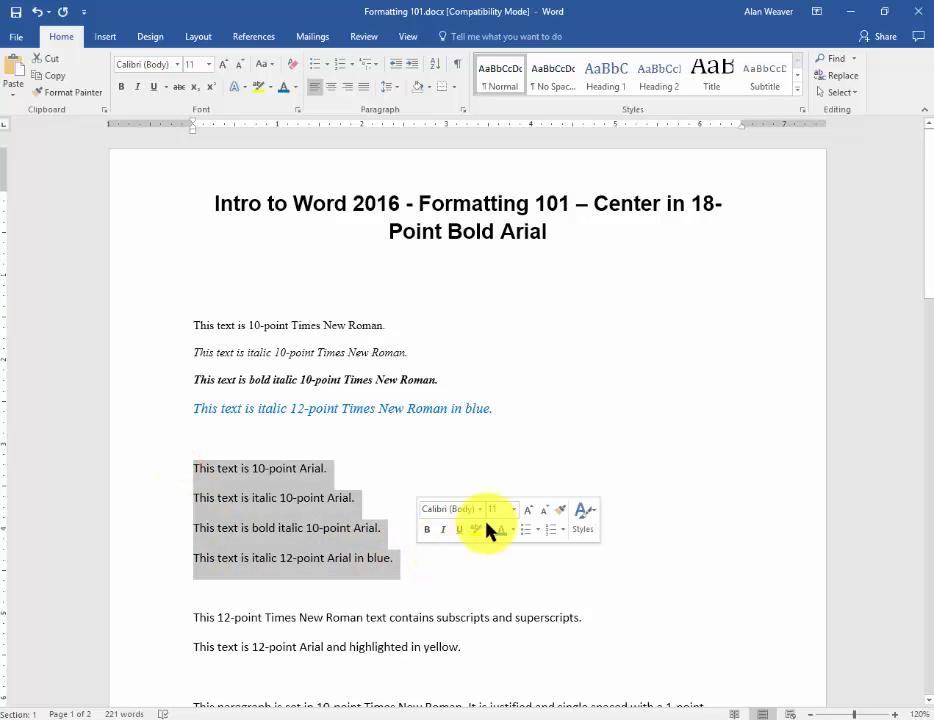
pyautogui.click(180, 65)
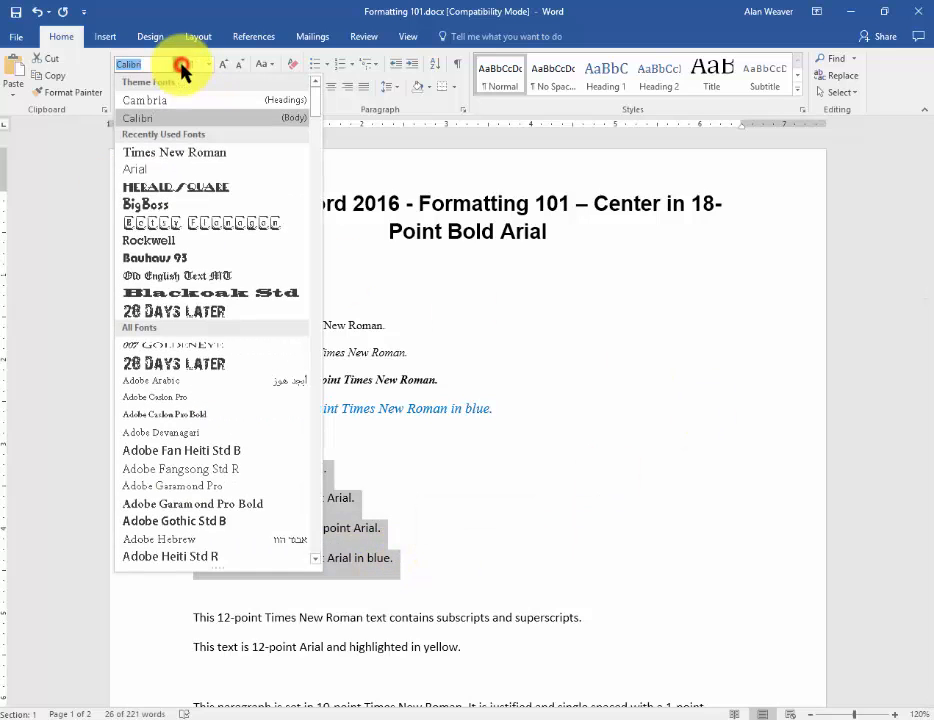
pyautogui.click(140, 177)
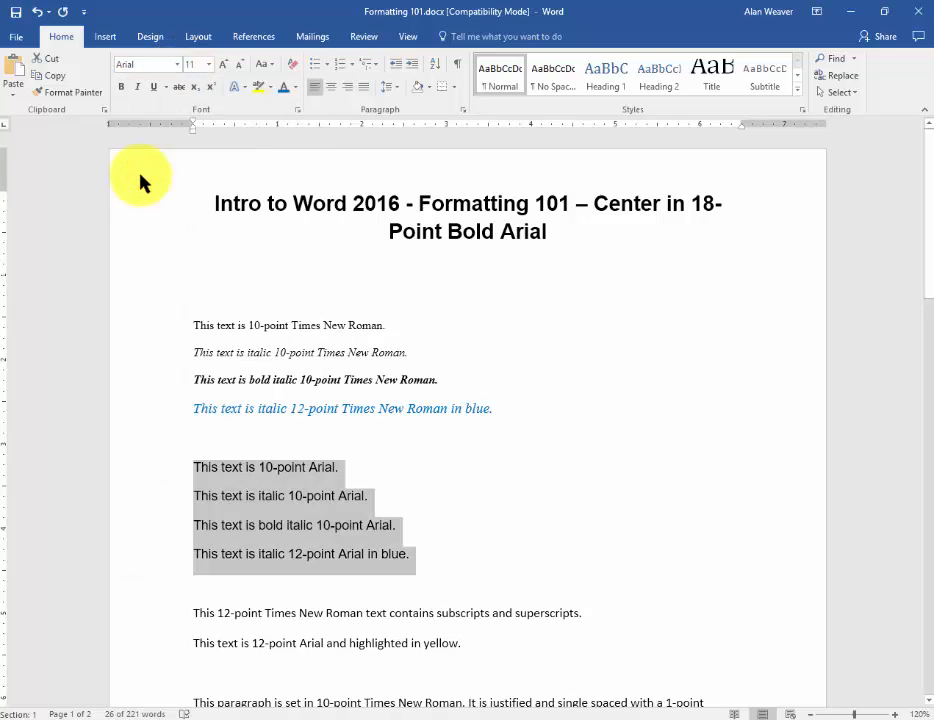
# - Set the first three Arial sample lines in the second group to 10-point size
pyautogui.click(388, 457)
pyautogui.moveTo(418, 524); pyautogui.dragTo(167, 463)
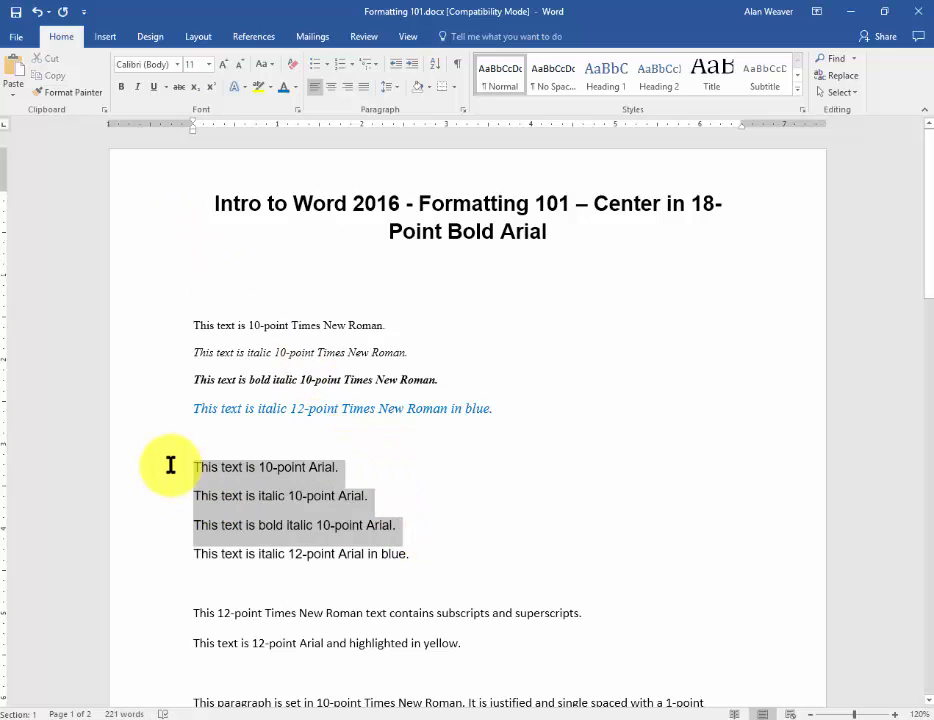
pyautogui.click(209, 65)
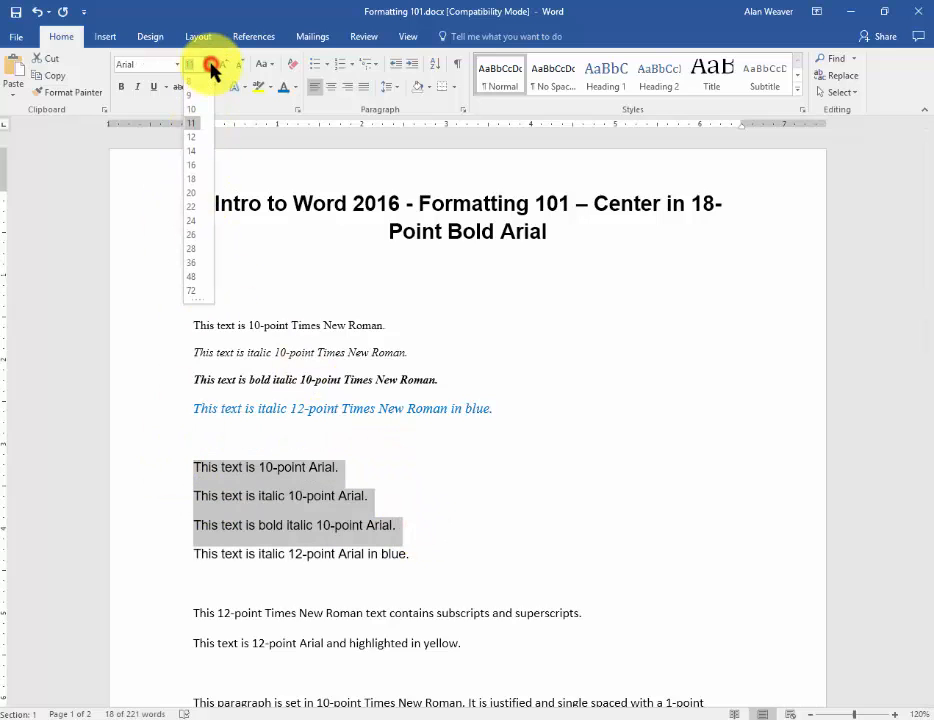
pyautogui.click(190, 119)
pyautogui.click(463, 492)
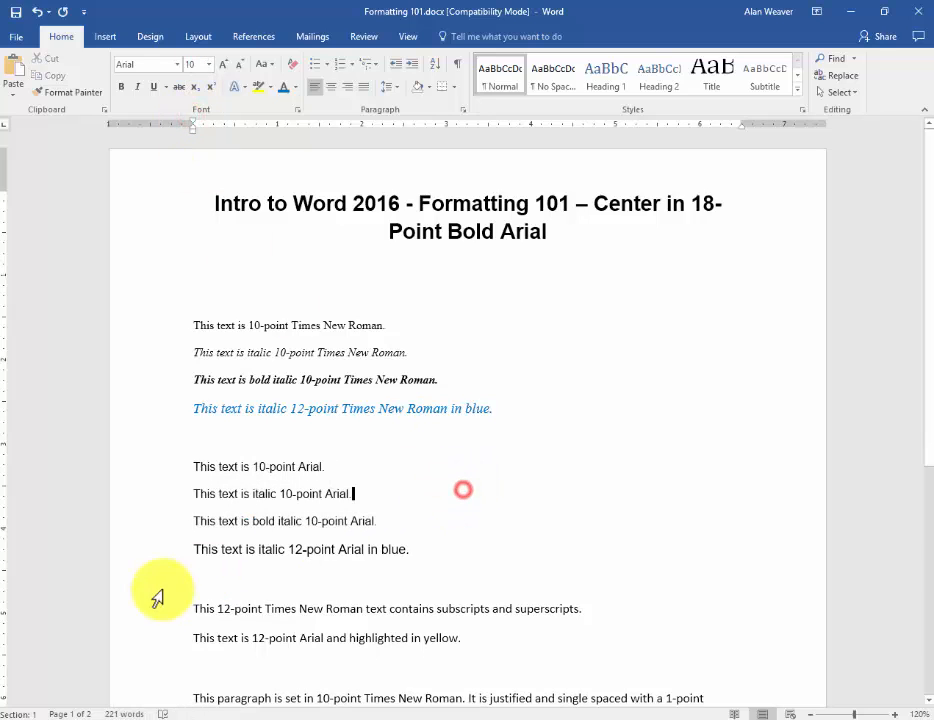
# - Set the line "This text is italic 12-point Arial in blue." to 12-point size
pyautogui.click(153, 557)
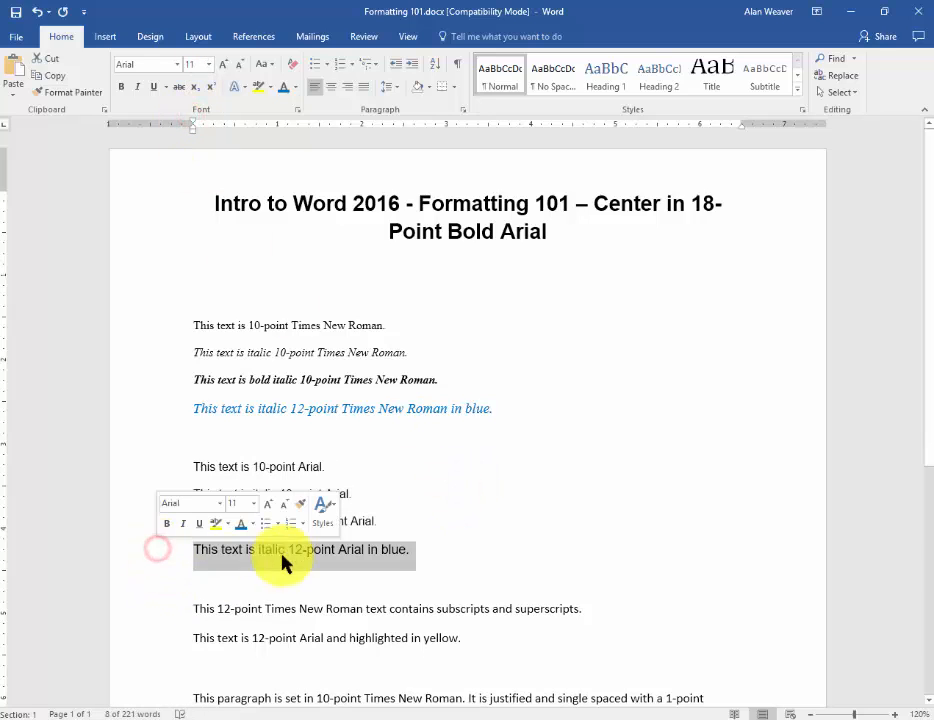
pyautogui.click(209, 65)
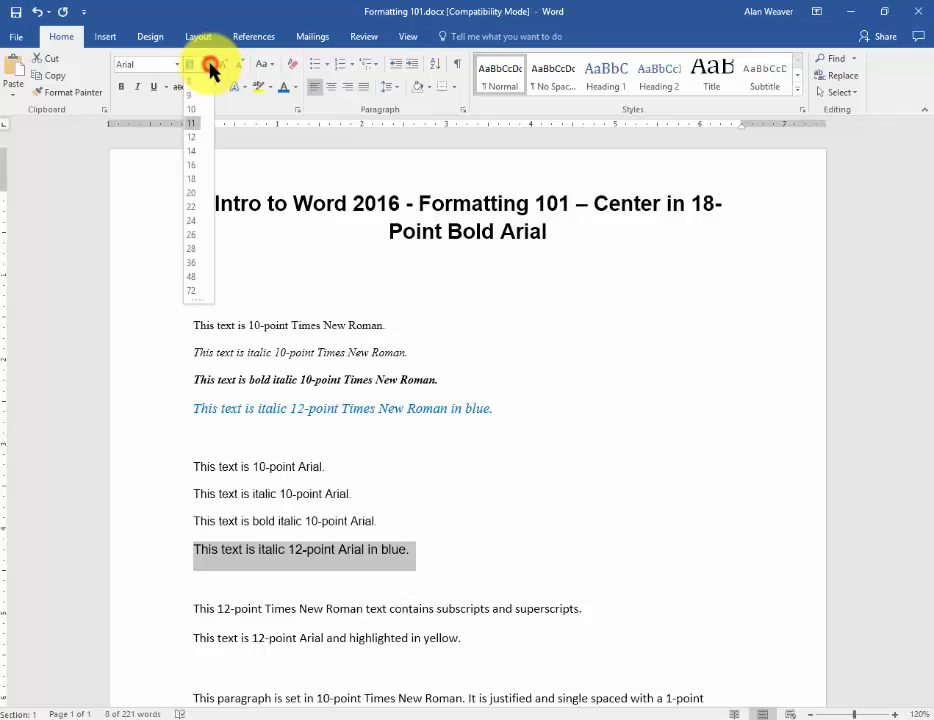
pyautogui.click(187, 140)
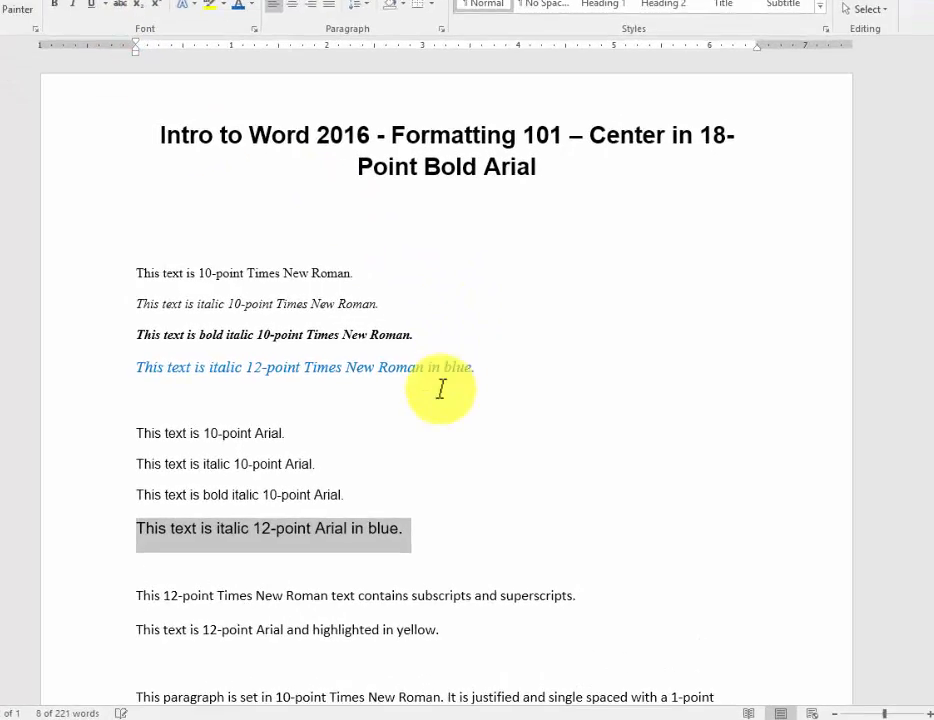
pyautogui.click(463, 428)
# - Make the line "This text is italic 10-point Arial." italic
pyautogui.click(141, 374)
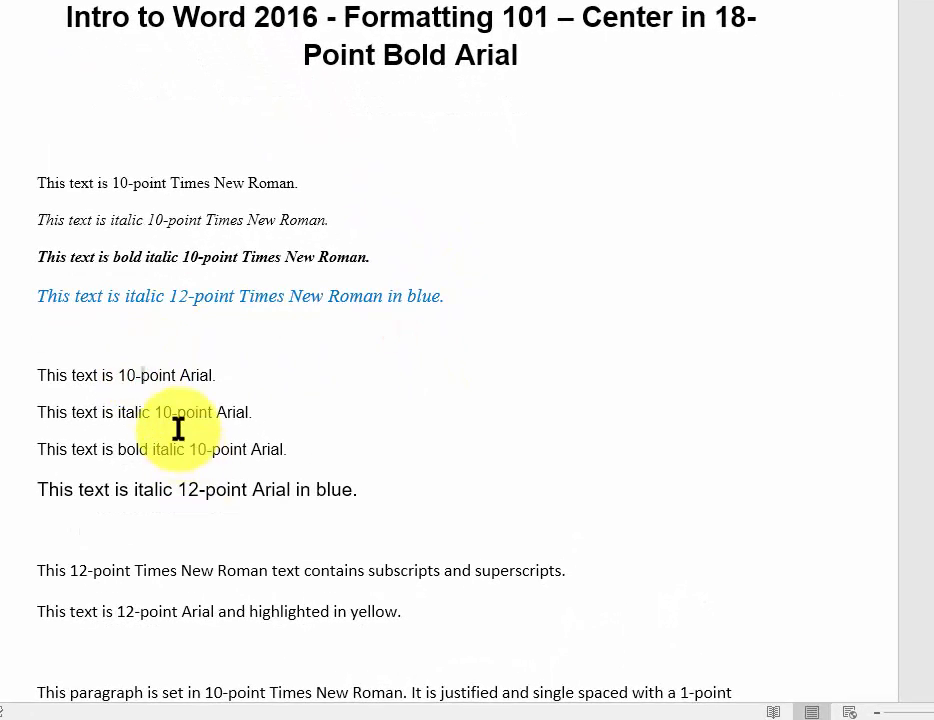
pyautogui.tripleClick(167, 409)
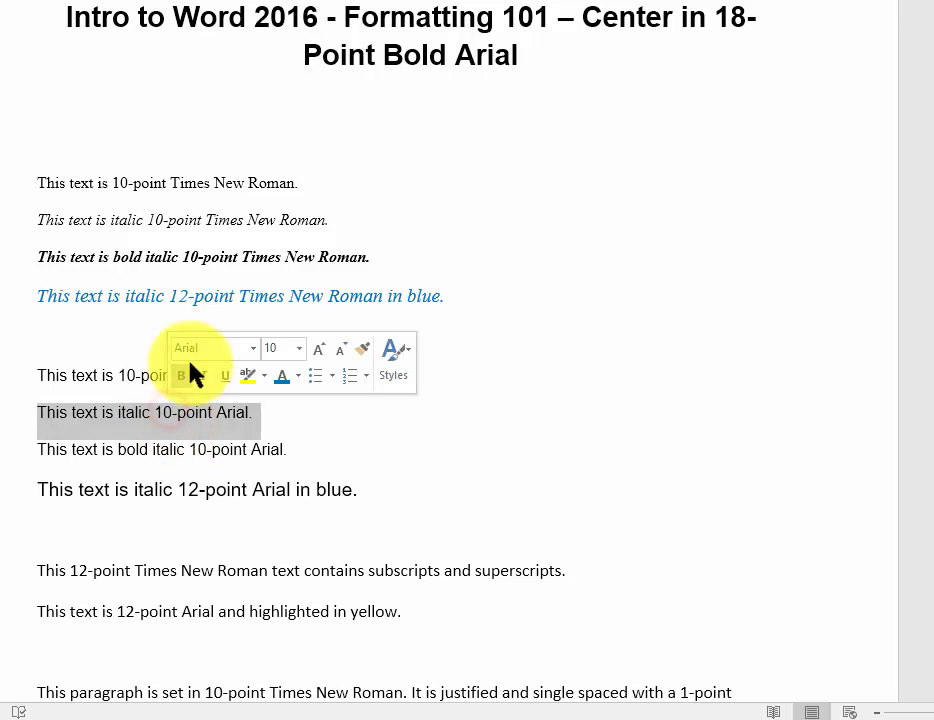
pyautogui.click(197, 374)
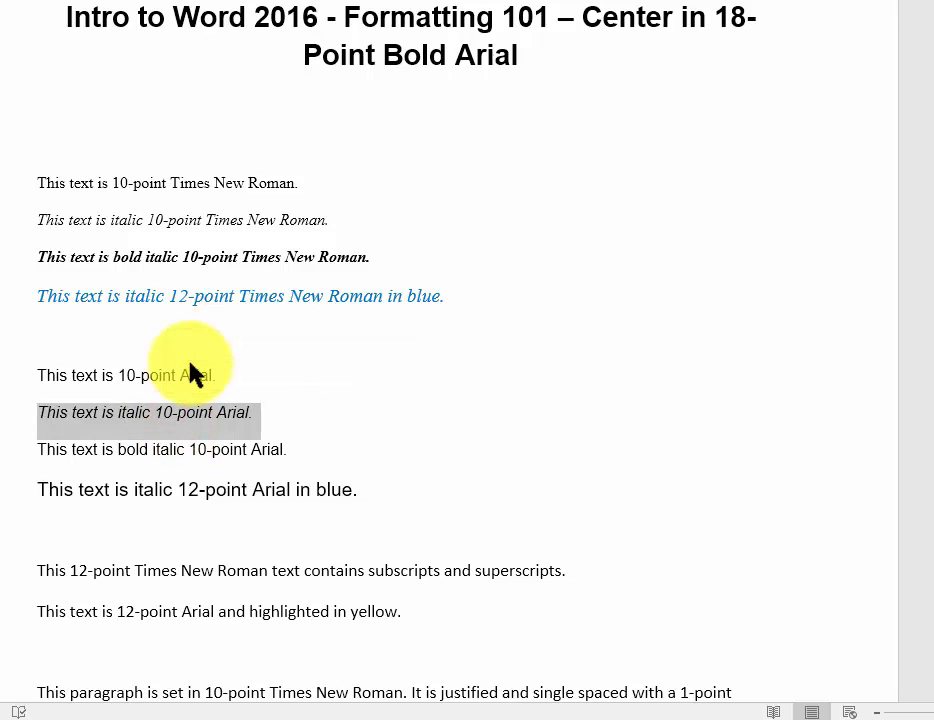
# - Make the line "This text is bold italic 10-point Arial." bold and italic
pyautogui.doubleClick(154, 449)
pyautogui.click(154, 448)
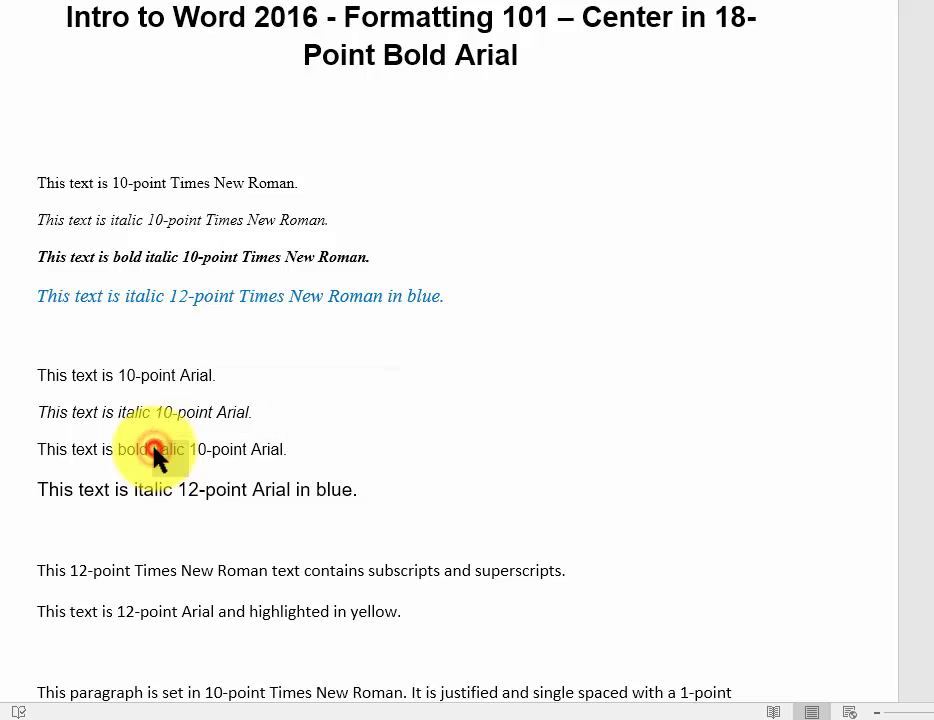
pyautogui.tripleClick(154, 449)
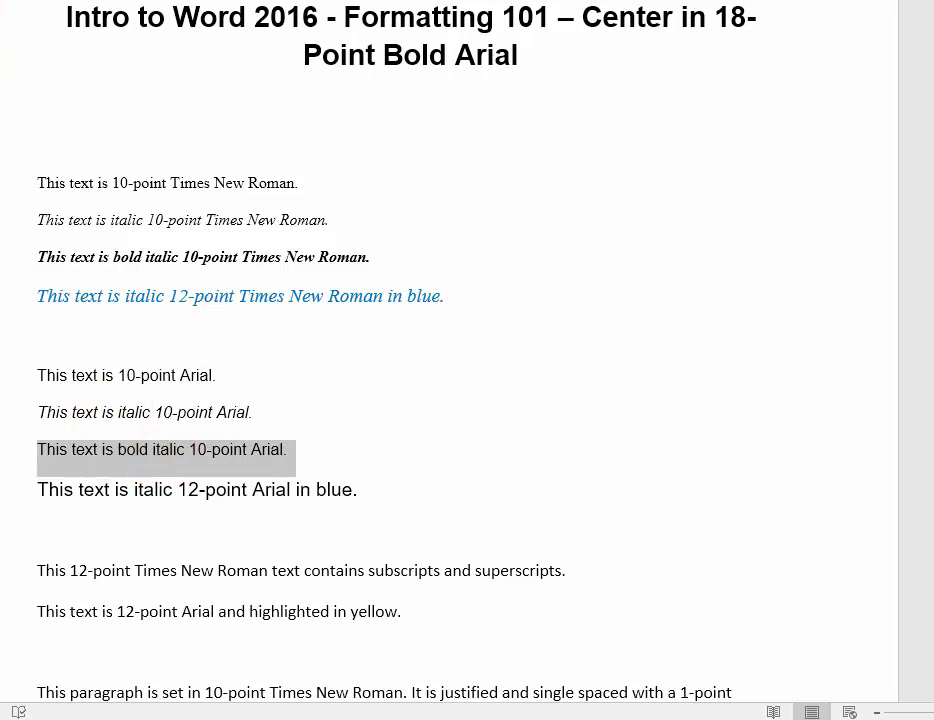
pyautogui.hotkey('ctrl', 'b')
pyautogui.hotkey('ctrl', 'i')
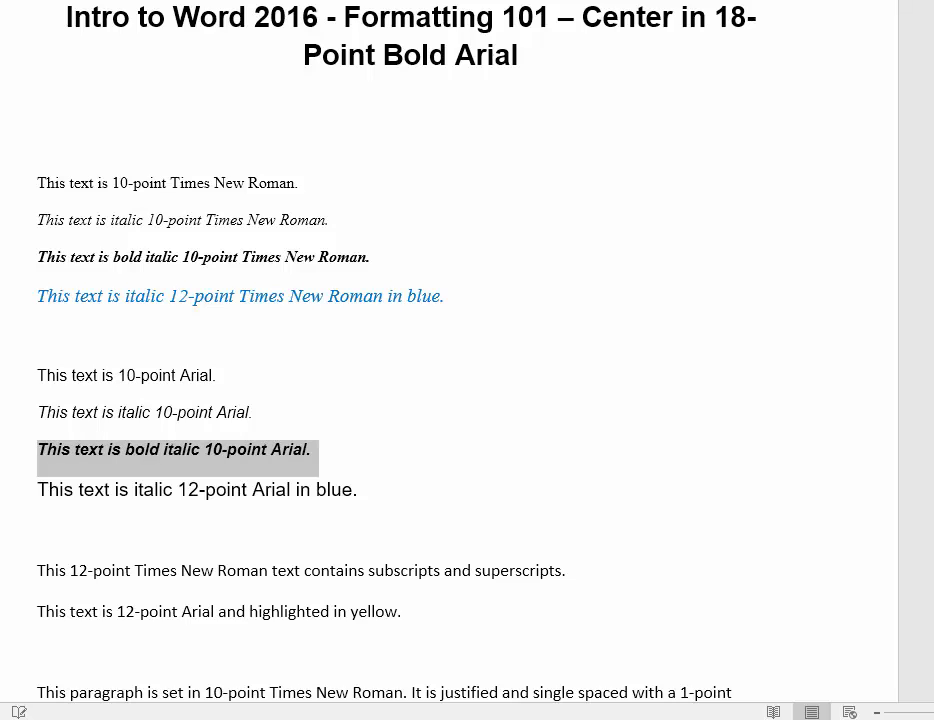
# - Make the line "This text is italic 12-point Arial in blue." italic with the blue font color
pyautogui.tripleClick(197, 494)
pyautogui.hotkey('ctrl', 'i')
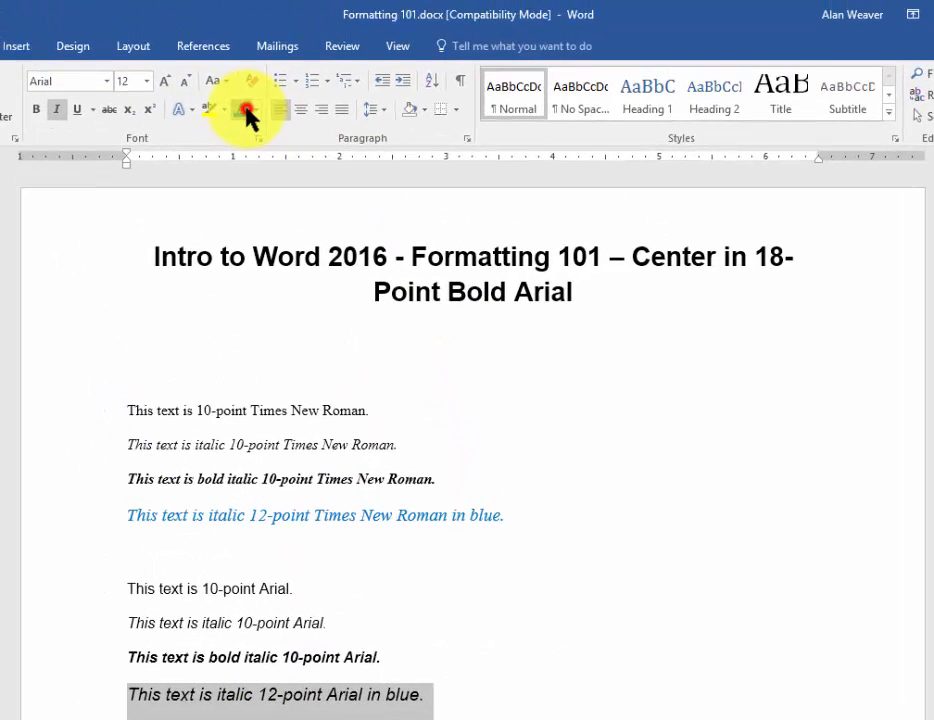
pyautogui.click(246, 108)
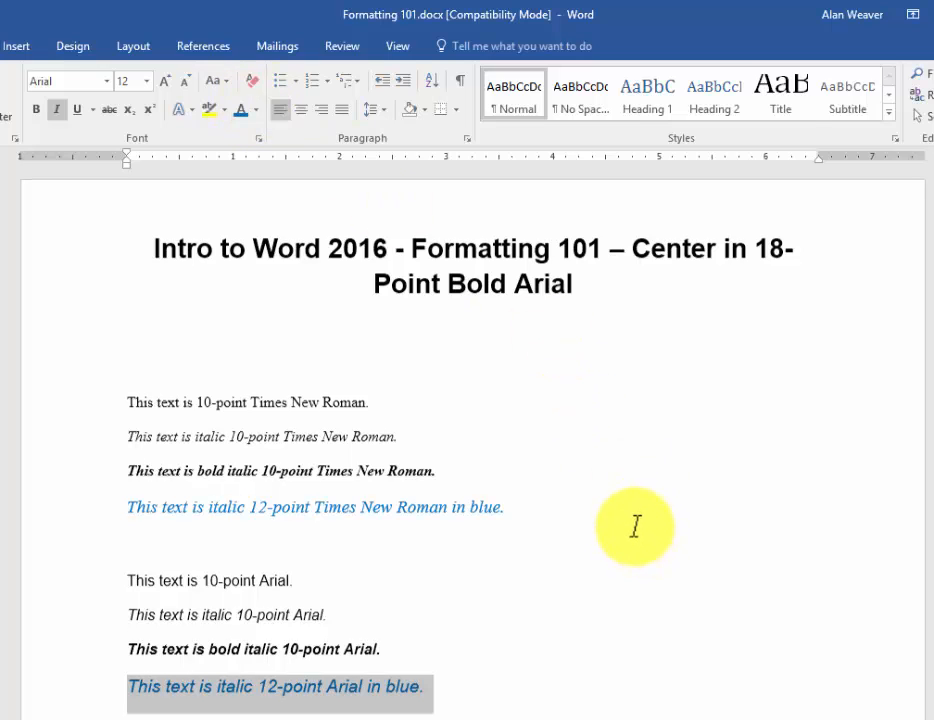
# - Format the line about subscripts and superscripts as 12-point Times New Roman
pyautogui.scroll(-3, 636, 528)
pyautogui.scroll(-1, 636, 528)
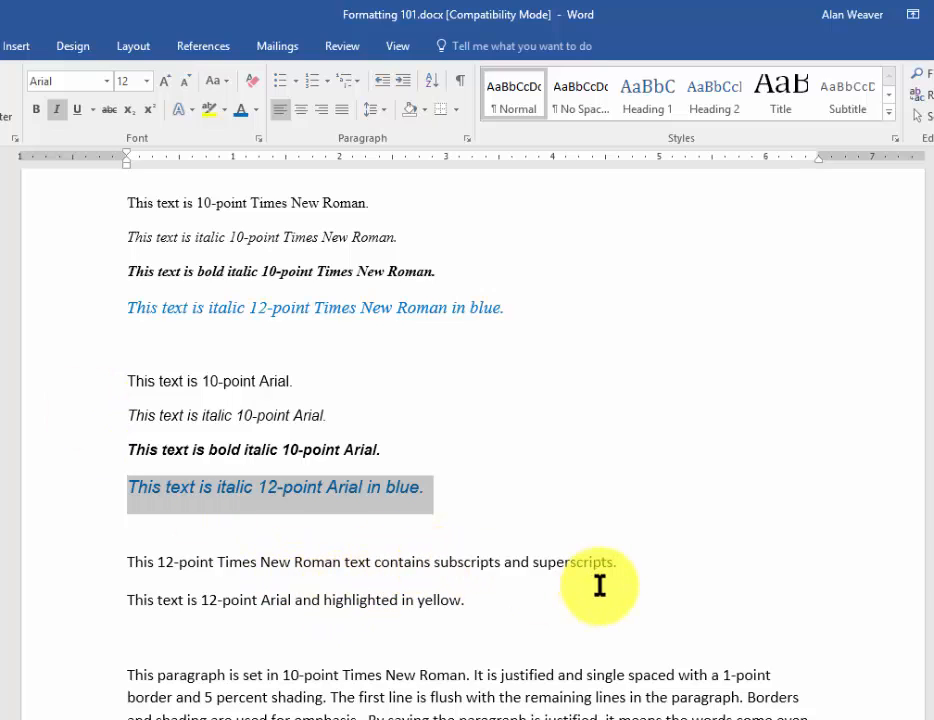
pyautogui.tripleClick(390, 564)
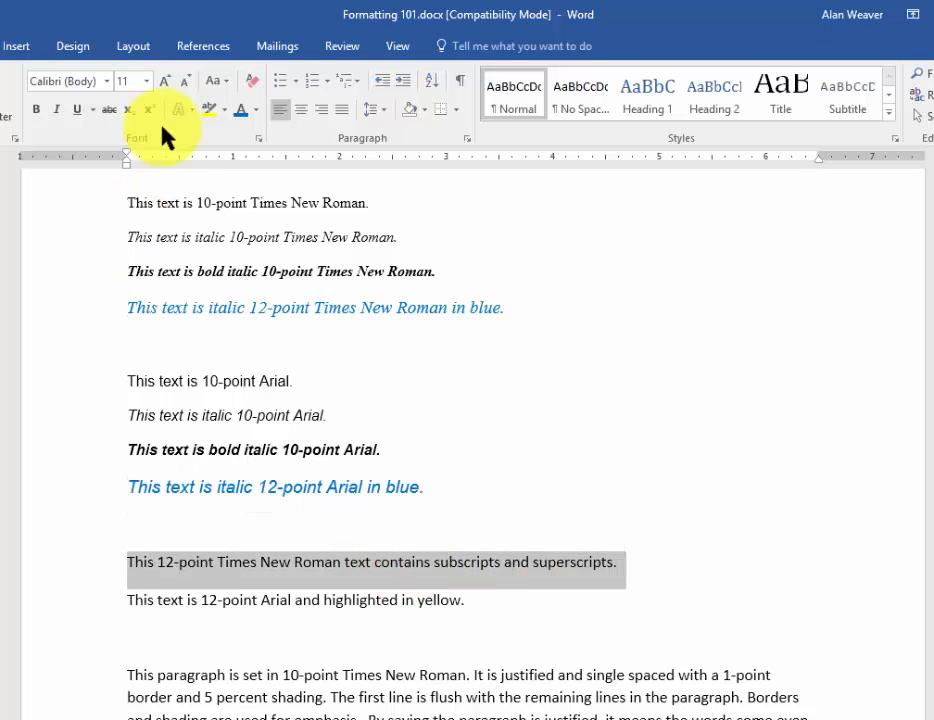
pyautogui.click(107, 84)
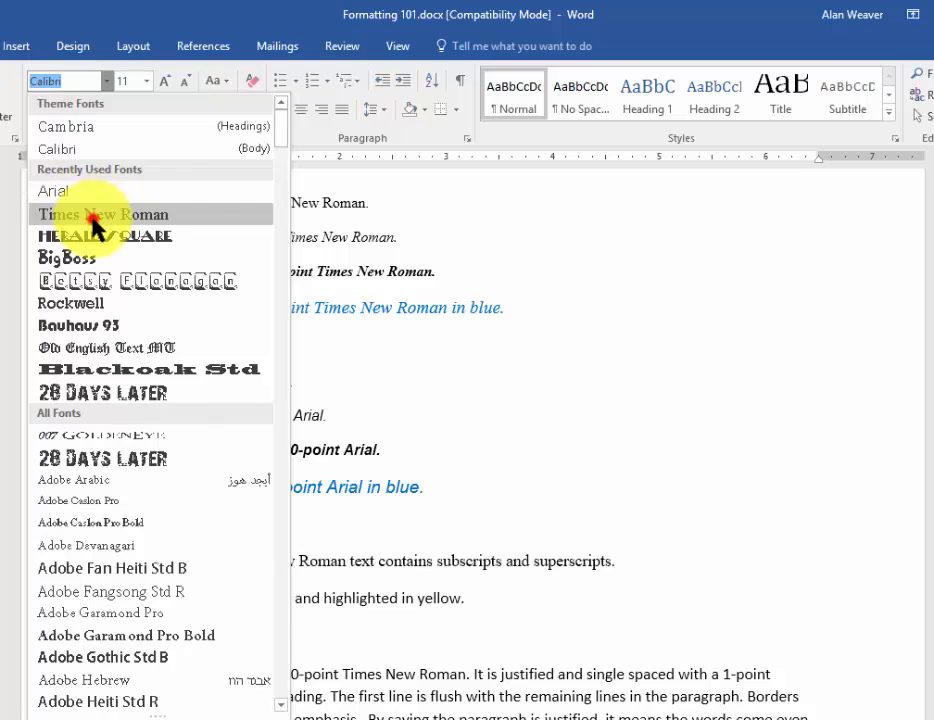
pyautogui.click(92, 214)
pyautogui.click(150, 82)
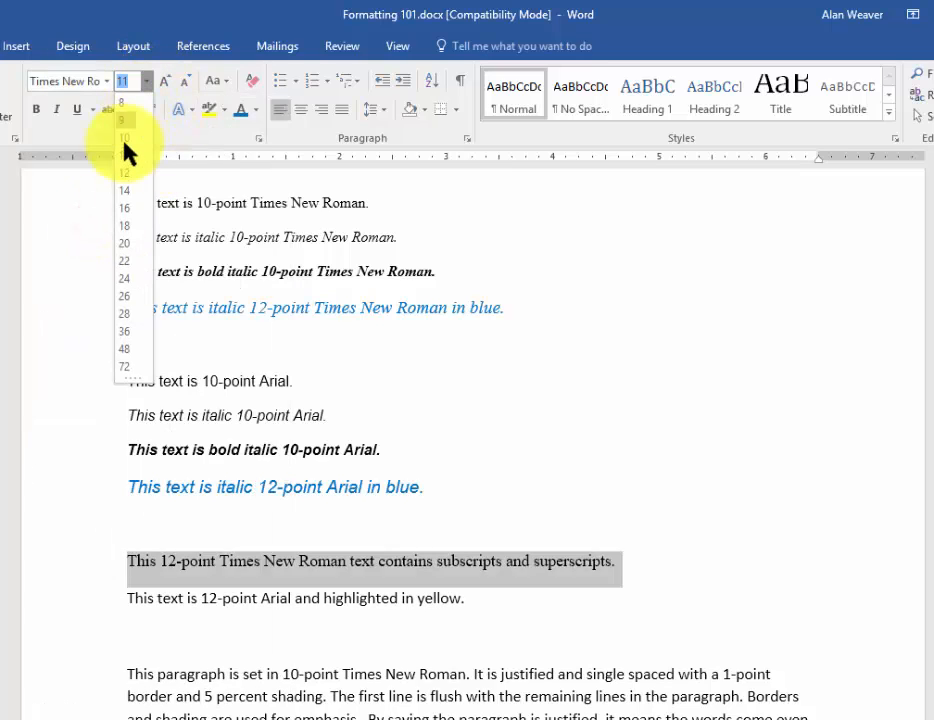
pyautogui.click(125, 178)
# - Format the word "subscripts" in the 12-point Times New Roman line as subscript
pyautogui.doubleClick(500, 566)
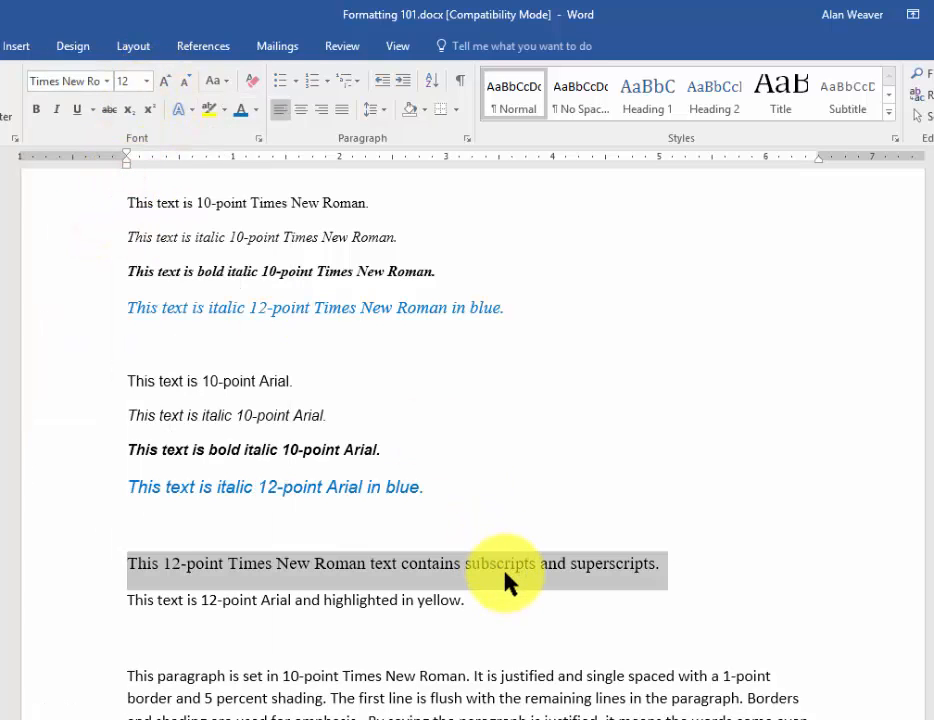
pyautogui.click(505, 567)
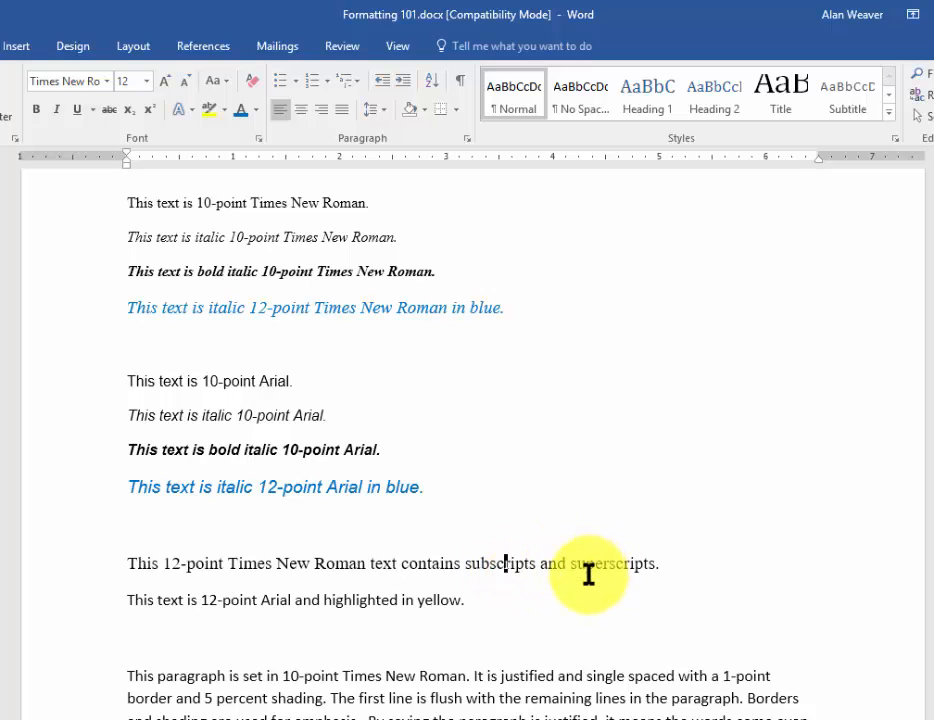
pyautogui.doubleClick(491, 563)
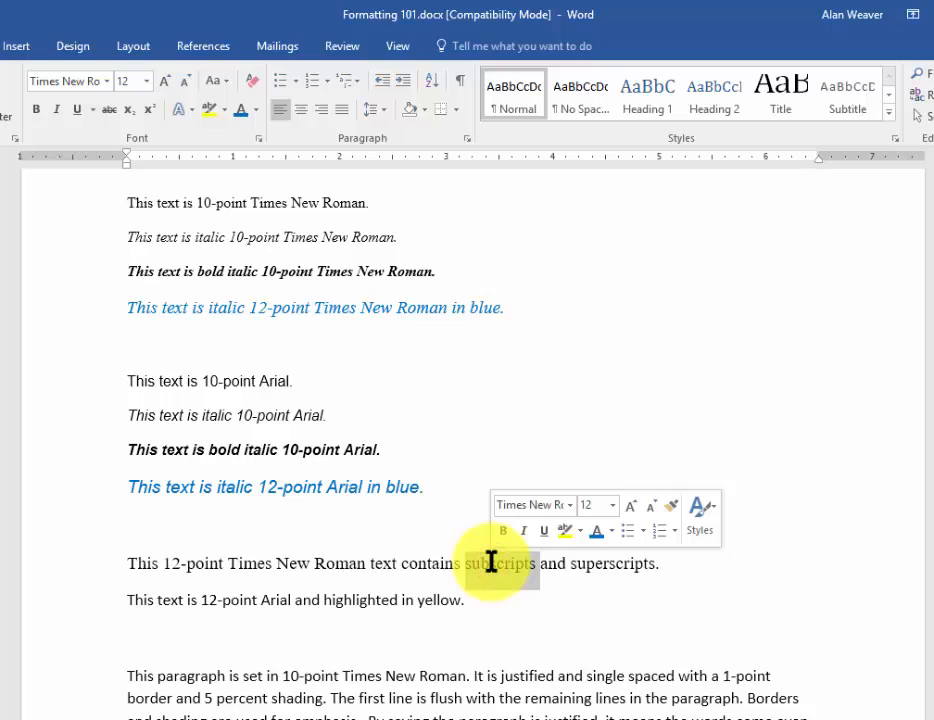
pyautogui.click(129, 114)
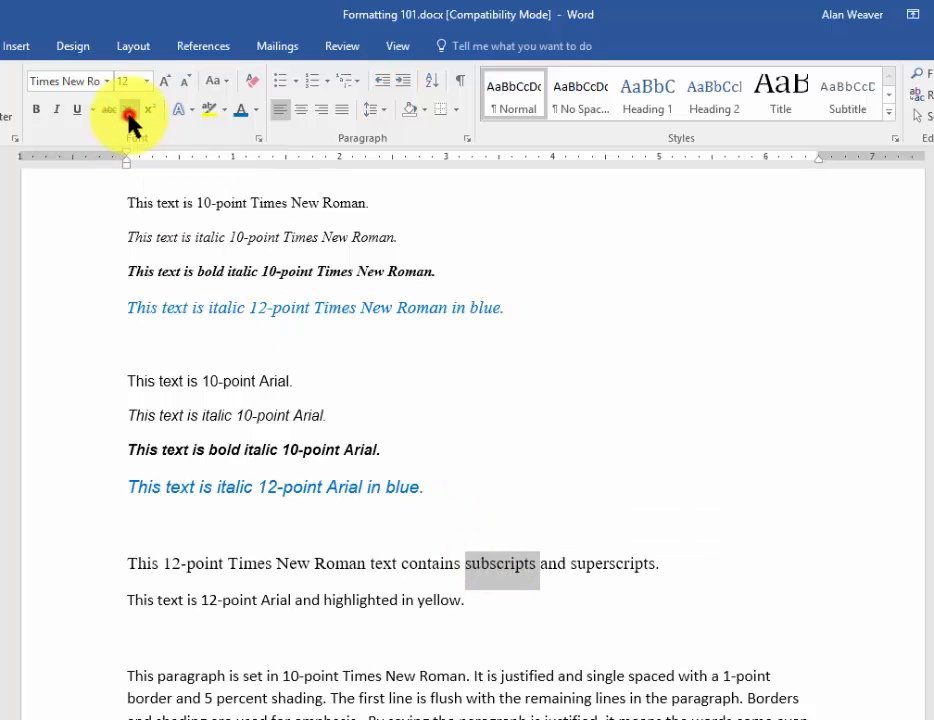
# - Format the word "superscripts" in the same line as superscript
pyautogui.doubleClick(584, 566)
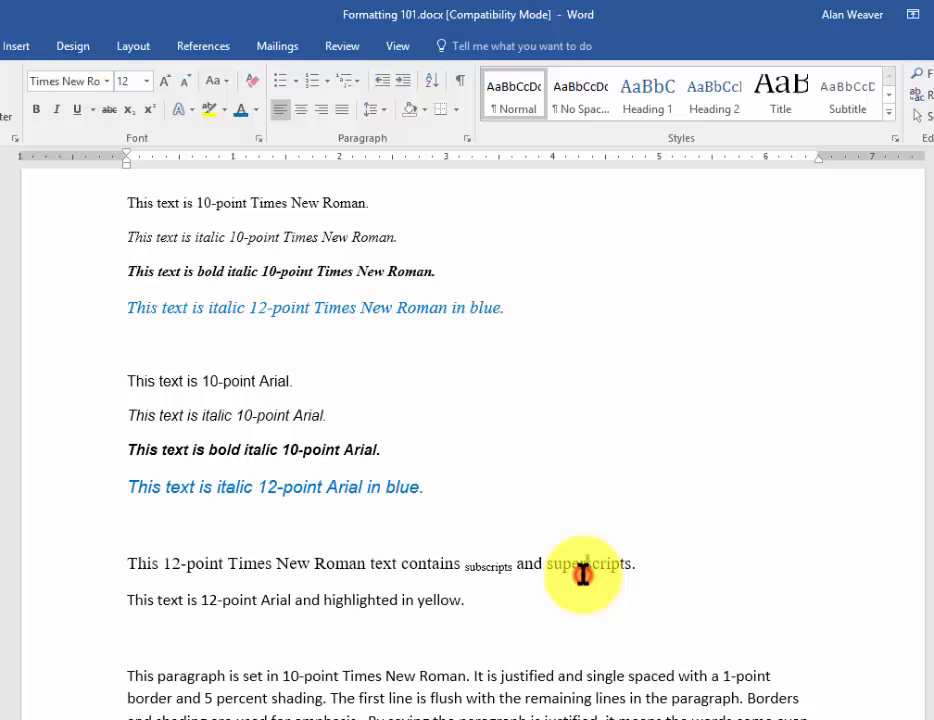
pyautogui.click(150, 112)
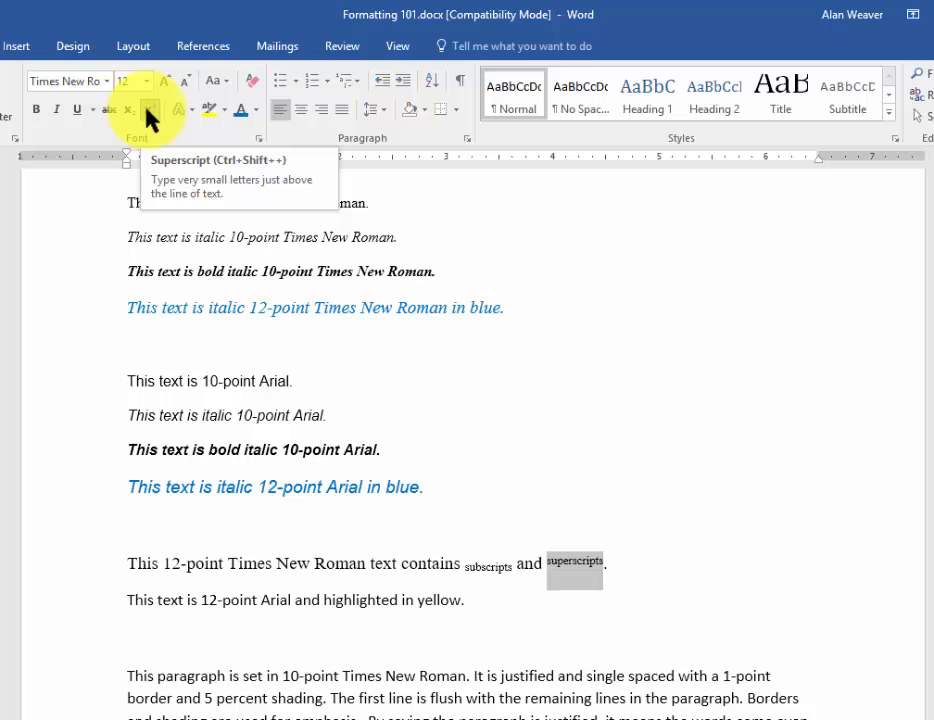
pyautogui.click(811, 497)
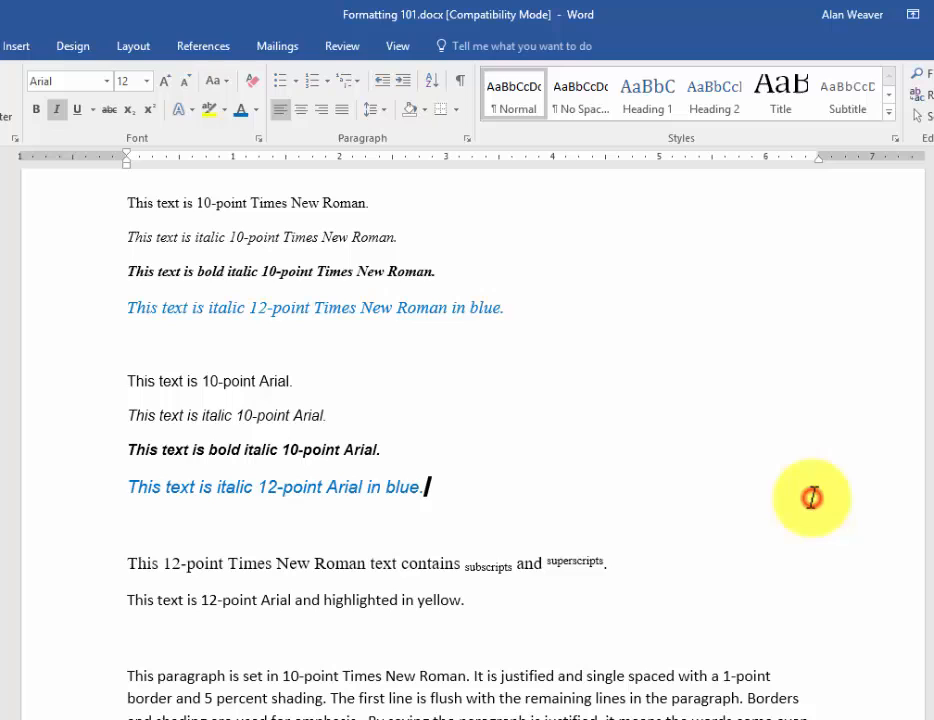
# - Format the line "This text is 12-point Arial and highlighted in yellow." as 12-point Arial with yellow highlighting
pyautogui.click(216, 610)
pyautogui.tripleClick(216, 610)
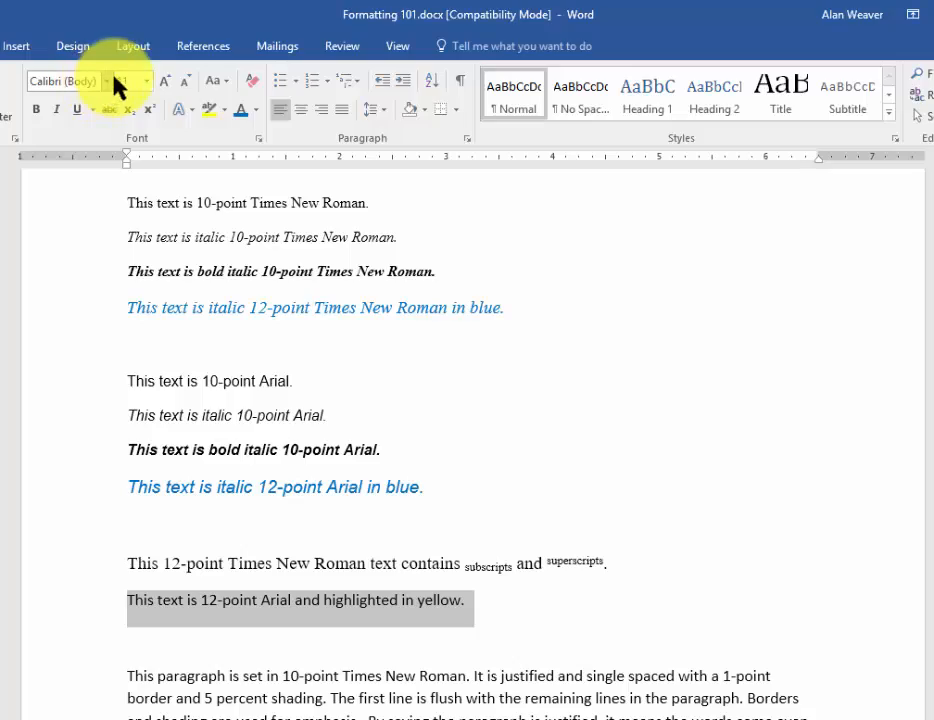
pyautogui.click(146, 81)
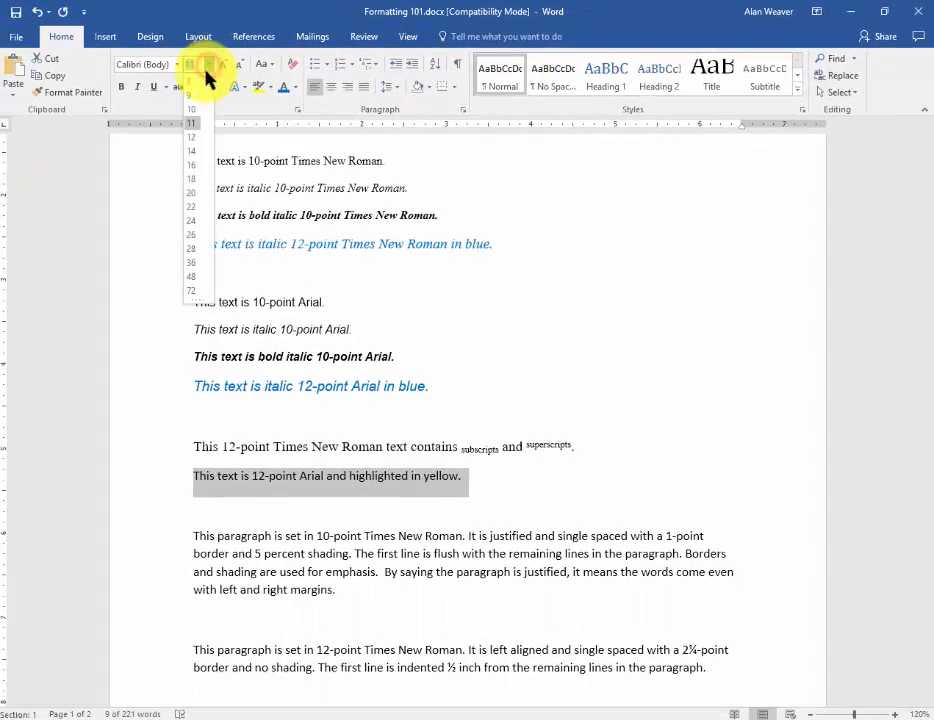
pyautogui.click(191, 137)
pyautogui.click(177, 66)
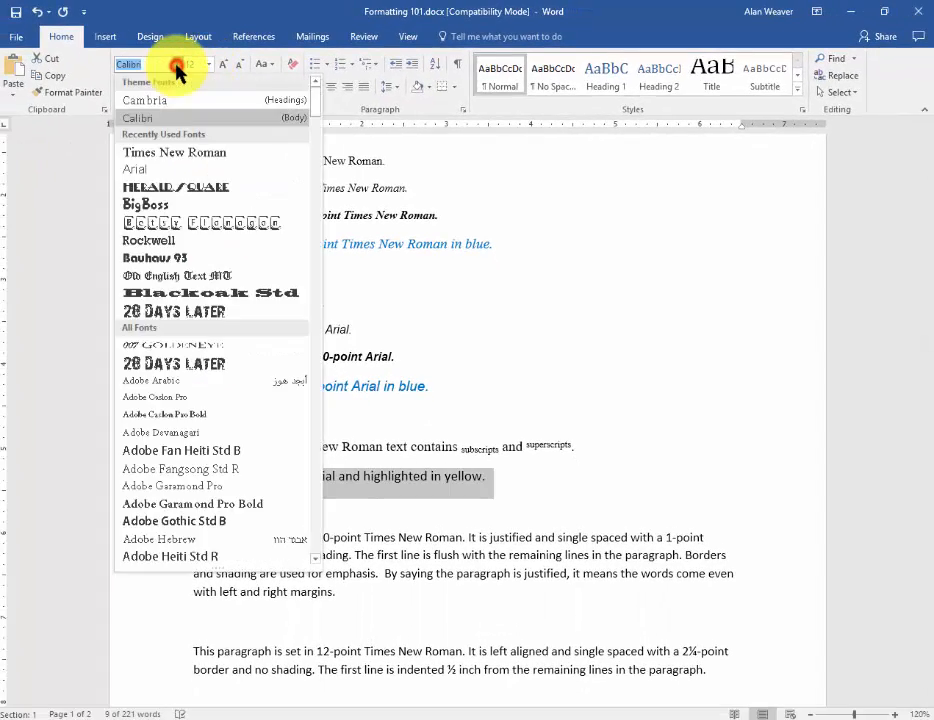
pyautogui.click(145, 173)
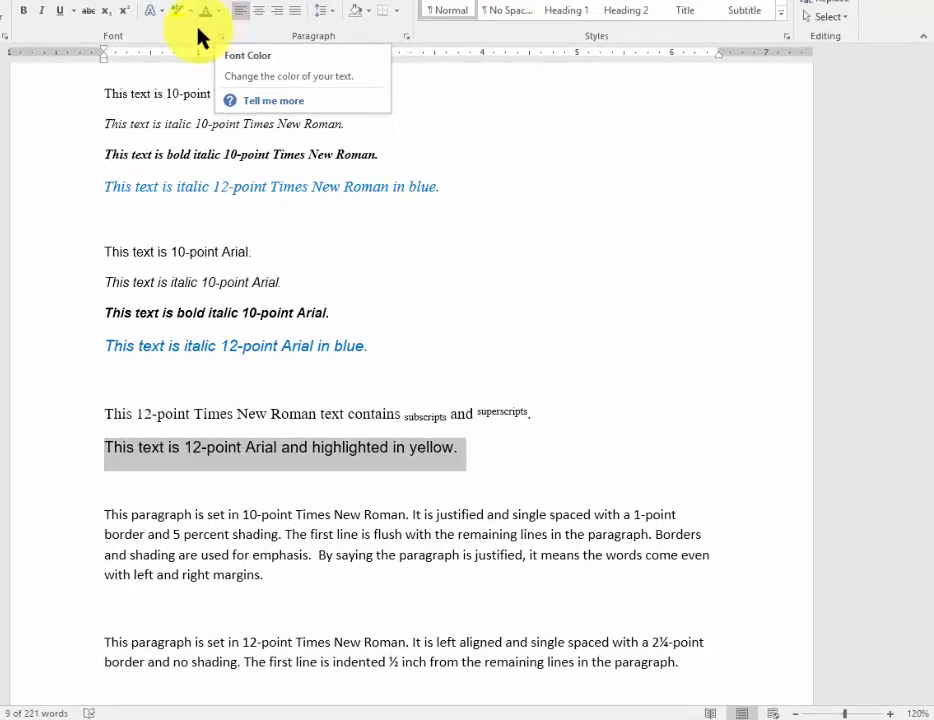
pyautogui.click(191, 11)
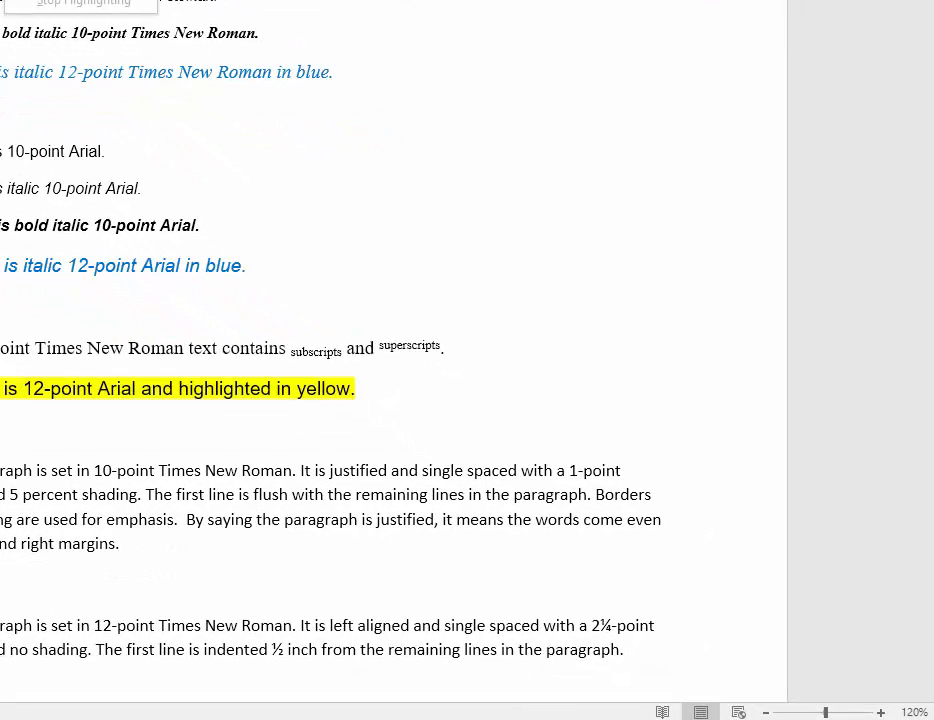
pyautogui.click(22, 1)
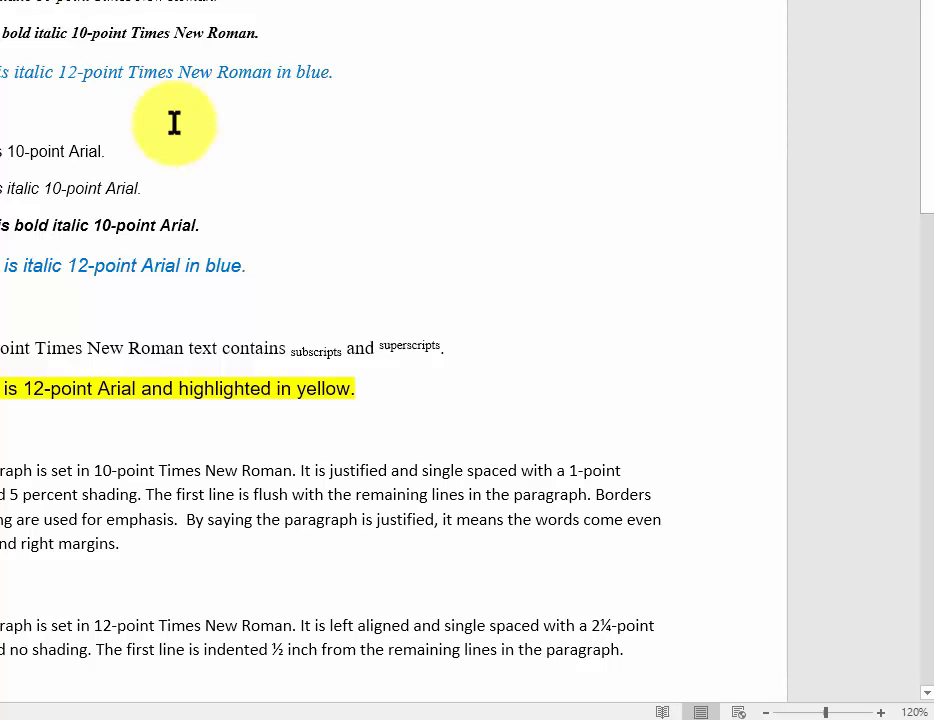
# - Format the paragraph describing a 1-point border and 5 percent shading as 10-point Times New Roman with justified alignment
pyautogui.click(156, 505)
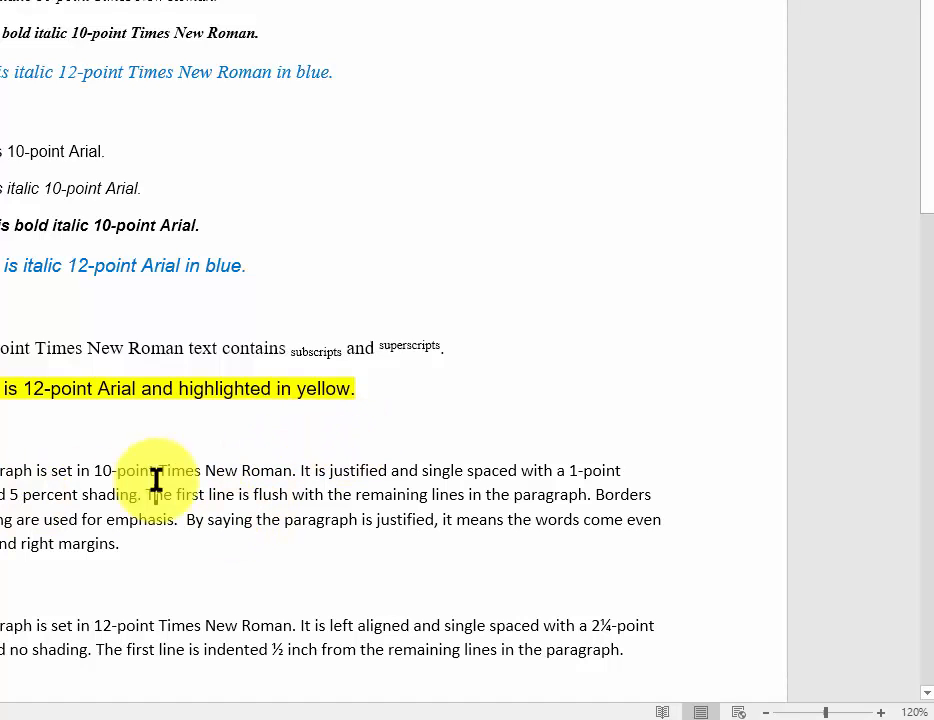
pyautogui.tripleClick(229, 509)
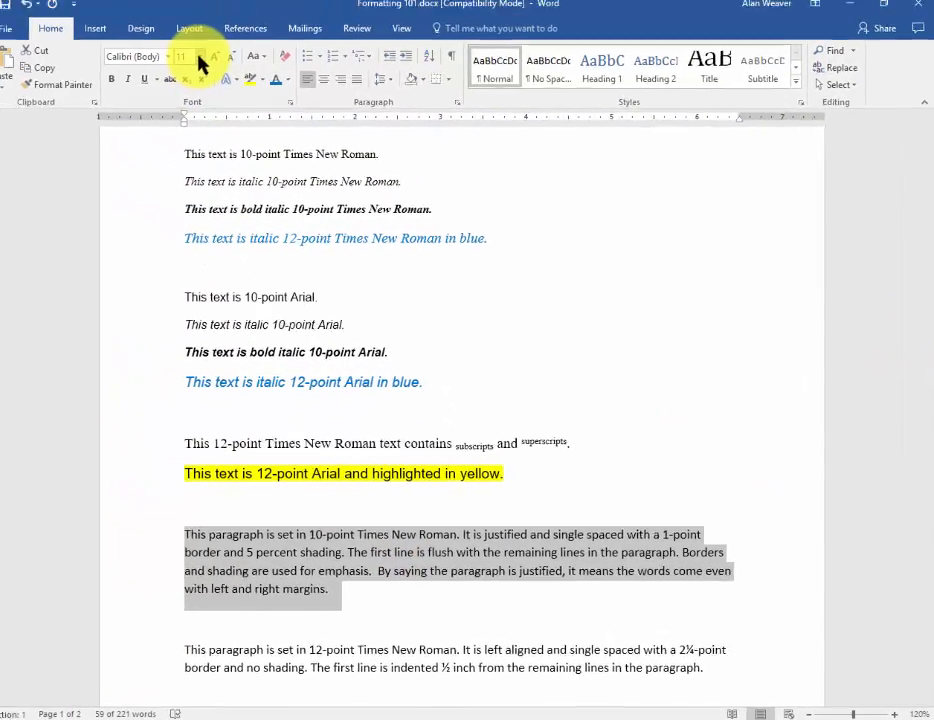
pyautogui.click(208, 64)
pyautogui.click(190, 118)
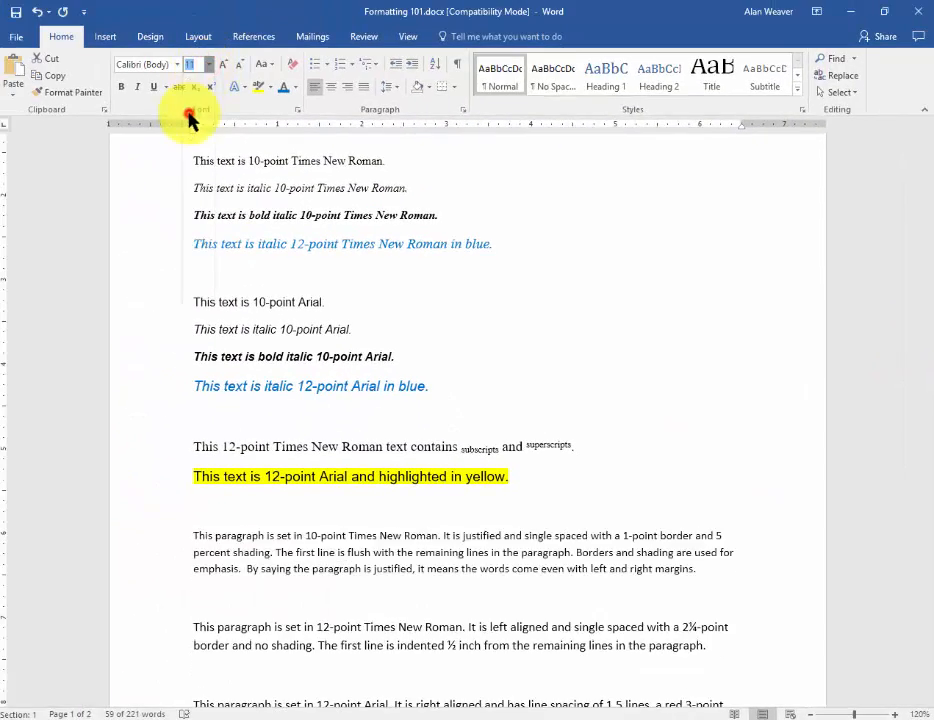
pyautogui.click(176, 65)
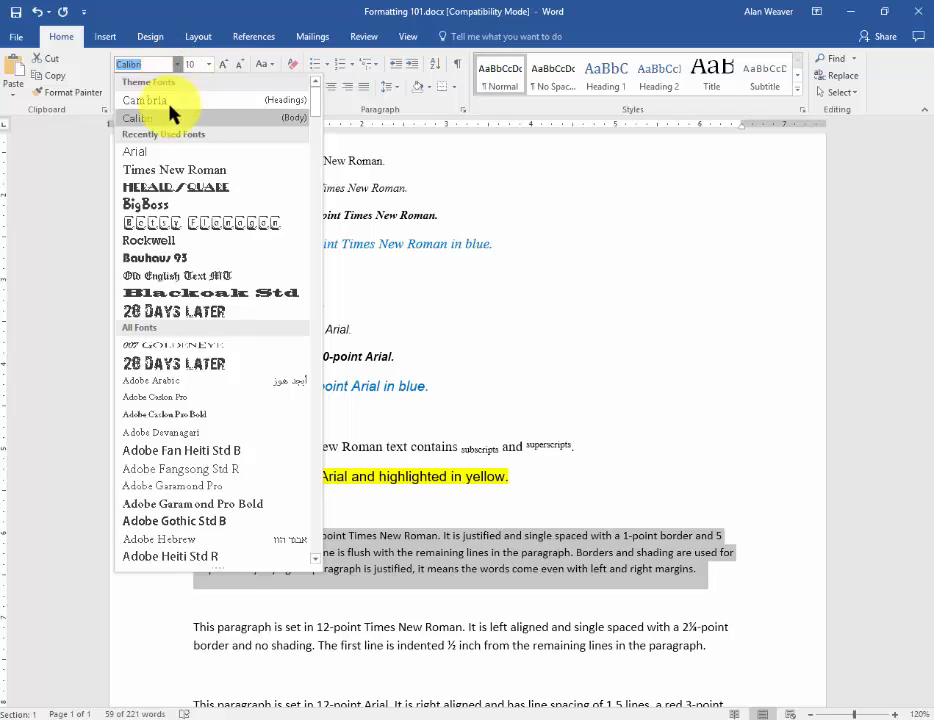
pyautogui.click(176, 171)
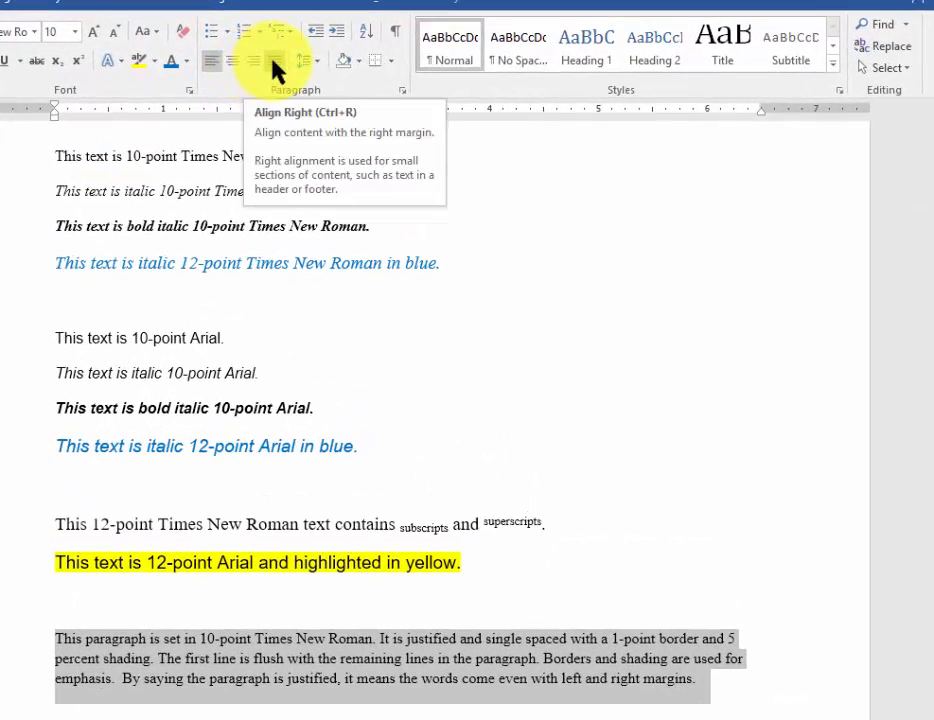
pyautogui.click(272, 62)
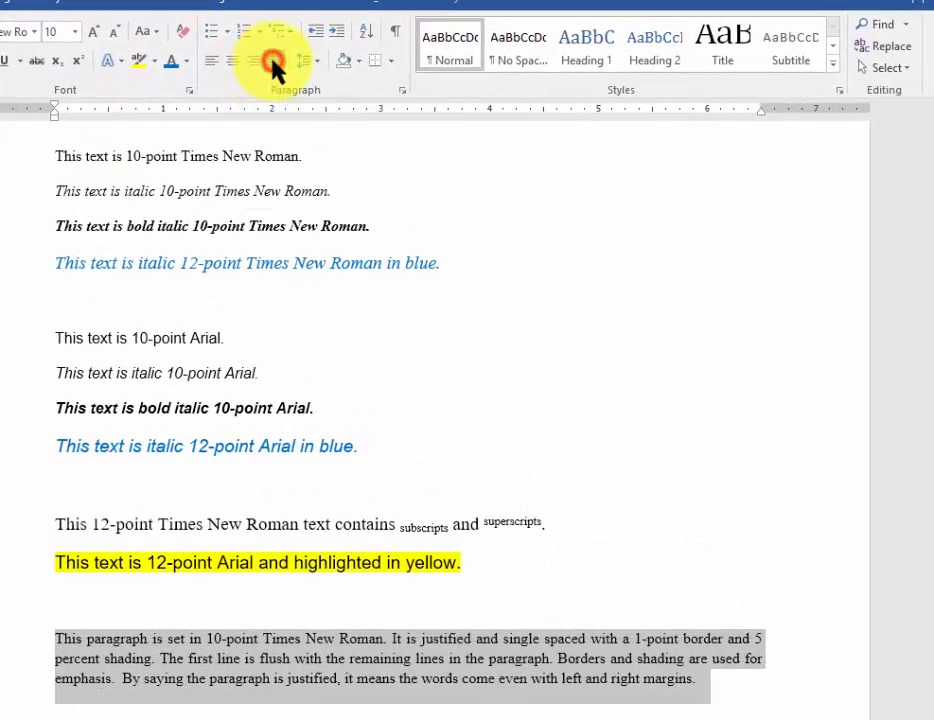
# - Choose a Box border with a solid line for the justified 10-point Times New Roman paragraph
pyautogui.click(661, 650)
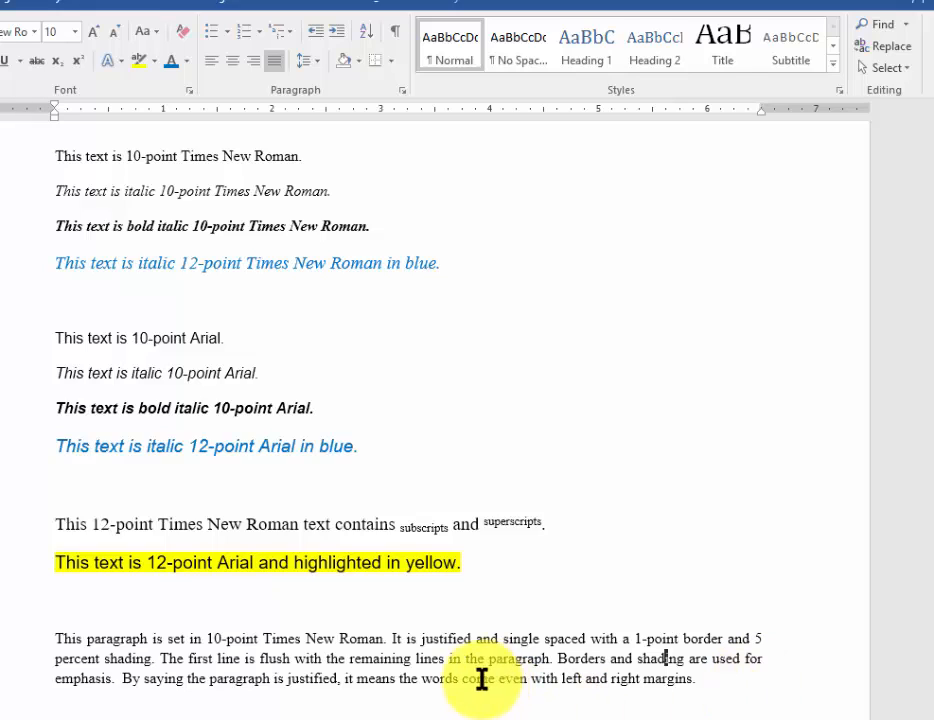
pyautogui.click(432, 657)
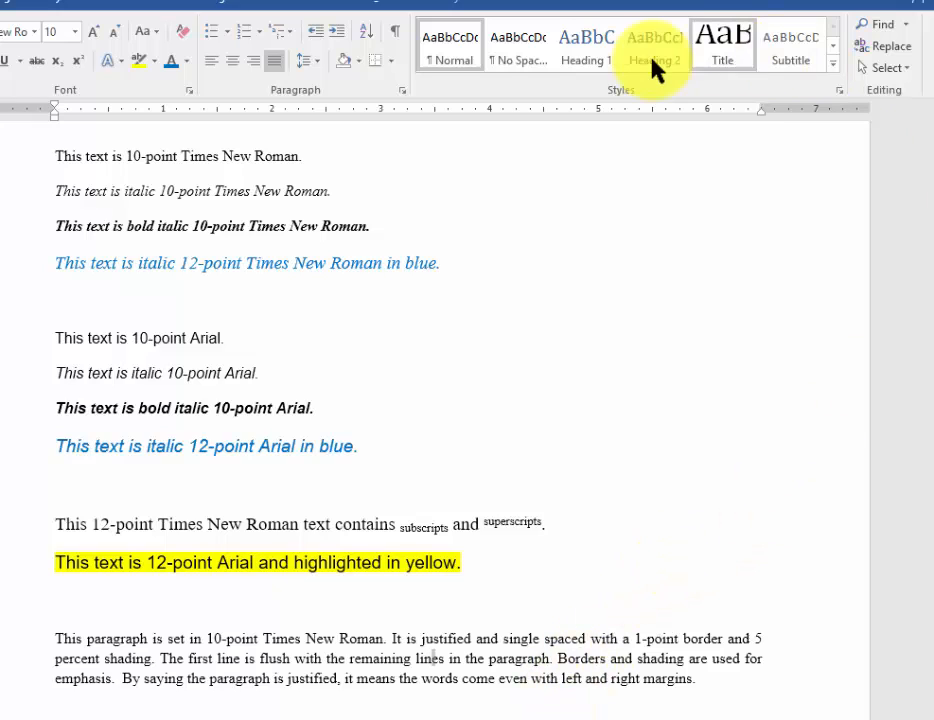
pyautogui.click(390, 62)
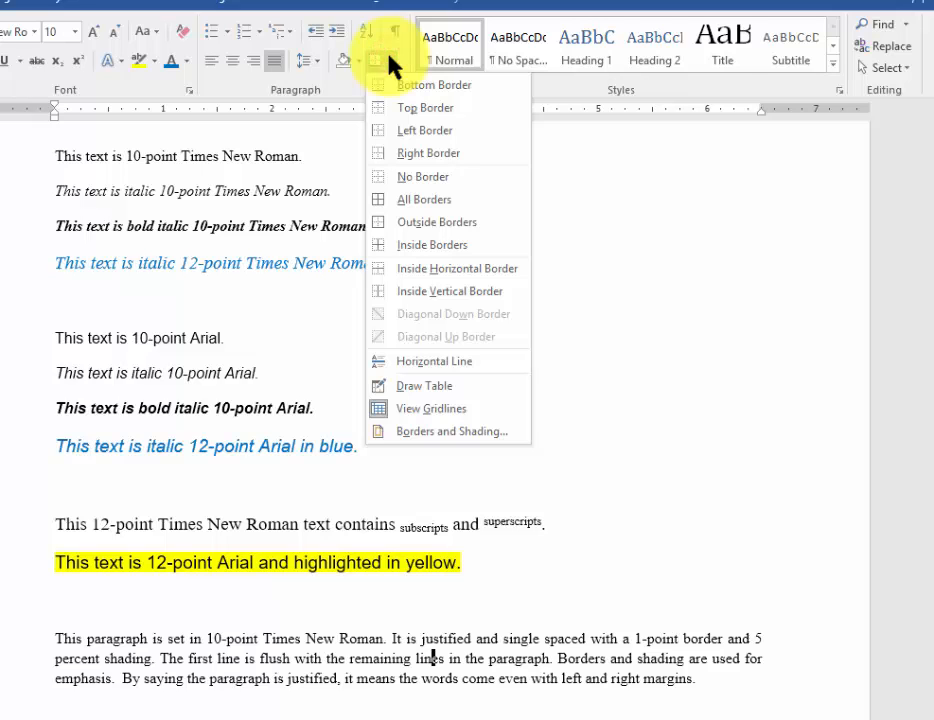
pyautogui.click(457, 433)
pyautogui.moveTo(448, 228); pyautogui.dragTo(511, 246)
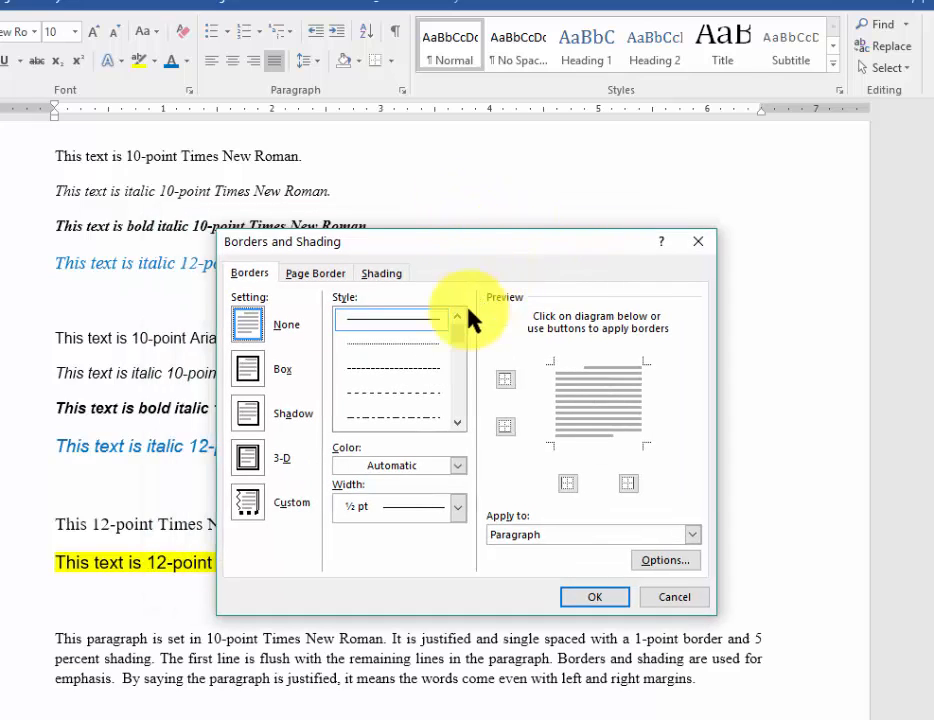
pyautogui.click(255, 382)
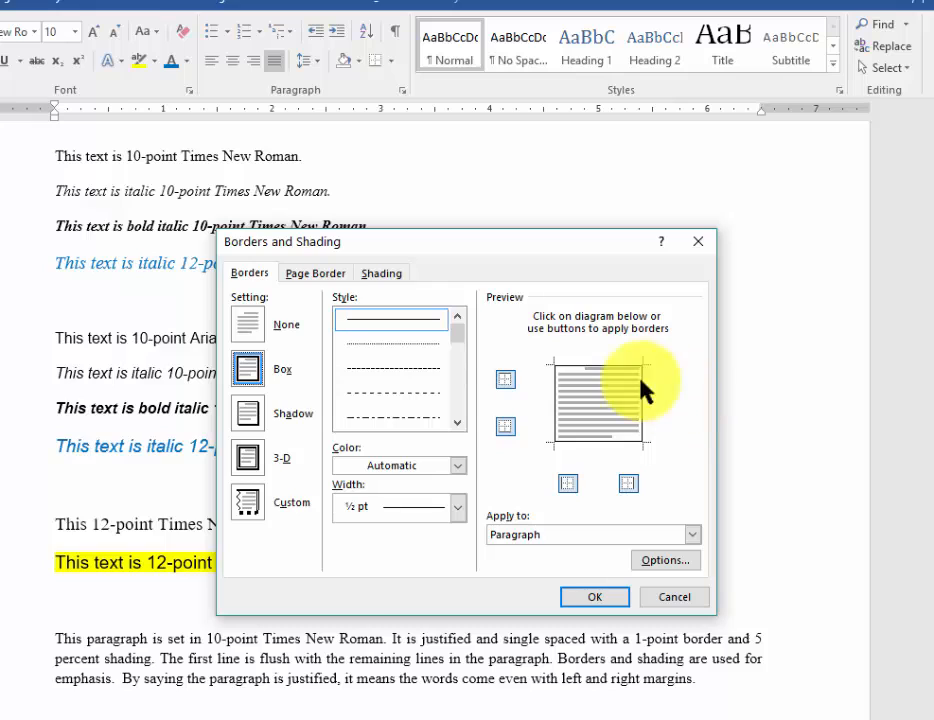
# - Add a 5% pattern shading to the justified paragraph and apply the border and shading settings
pyautogui.click(381, 276)
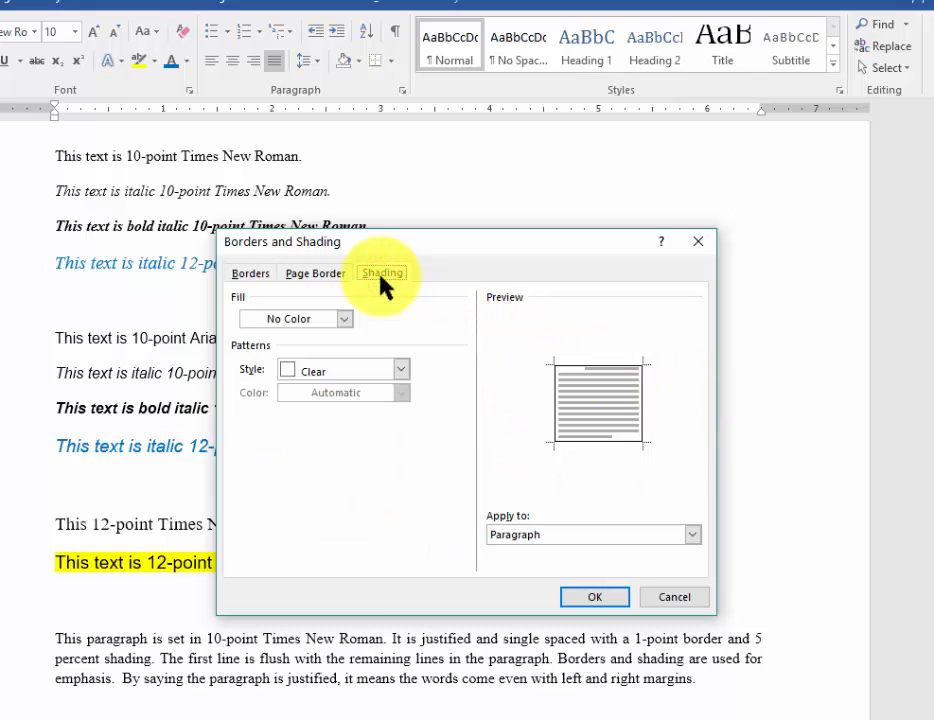
pyautogui.click(346, 319)
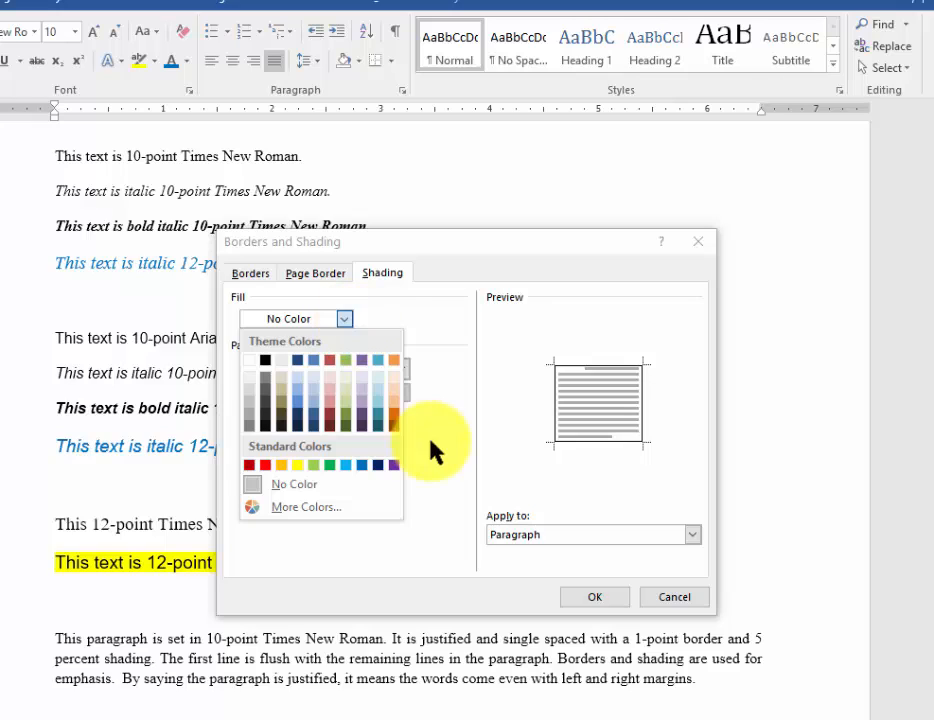
pyautogui.click(445, 320)
pyautogui.click(401, 370)
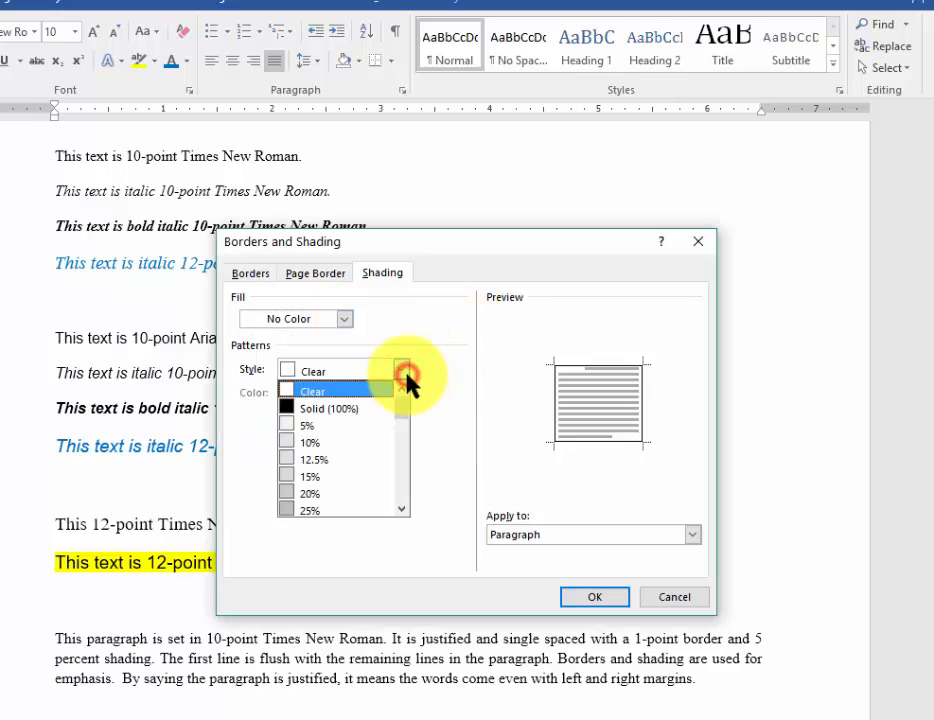
pyautogui.click(293, 424)
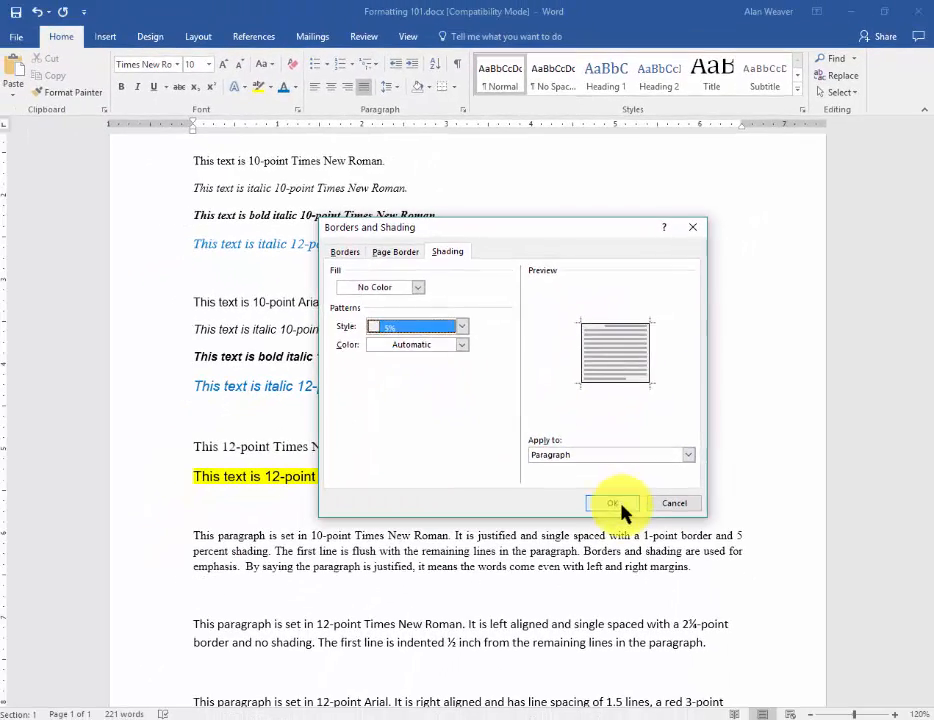
pyautogui.click(616, 505)
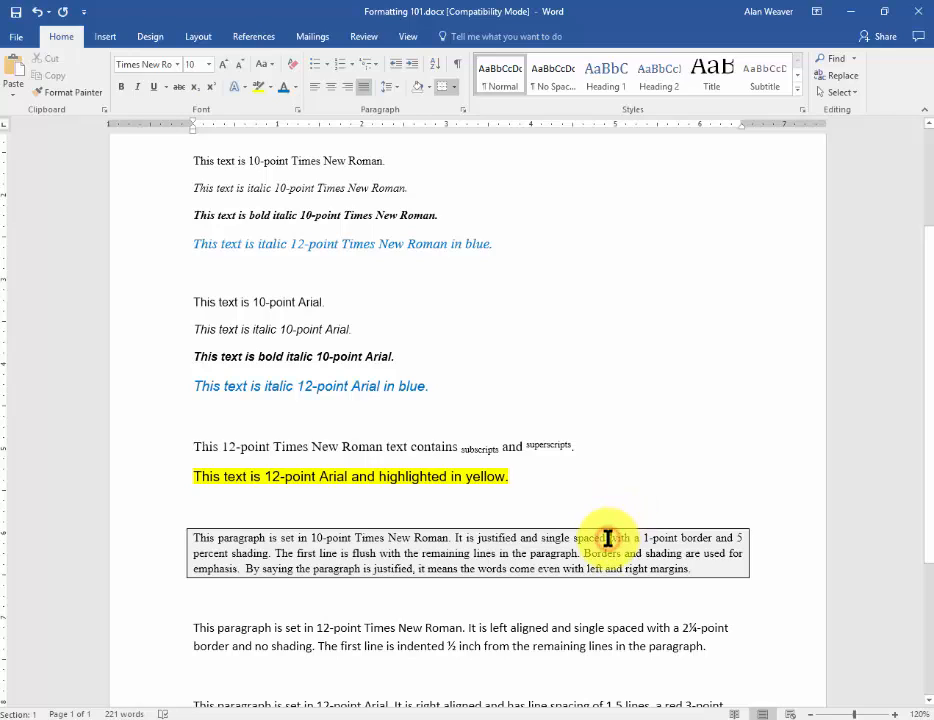
# - Format the paragraph describing a 2¼-point border and no shading as 12-point Times New Roman
pyautogui.scroll(-3, 609, 530)
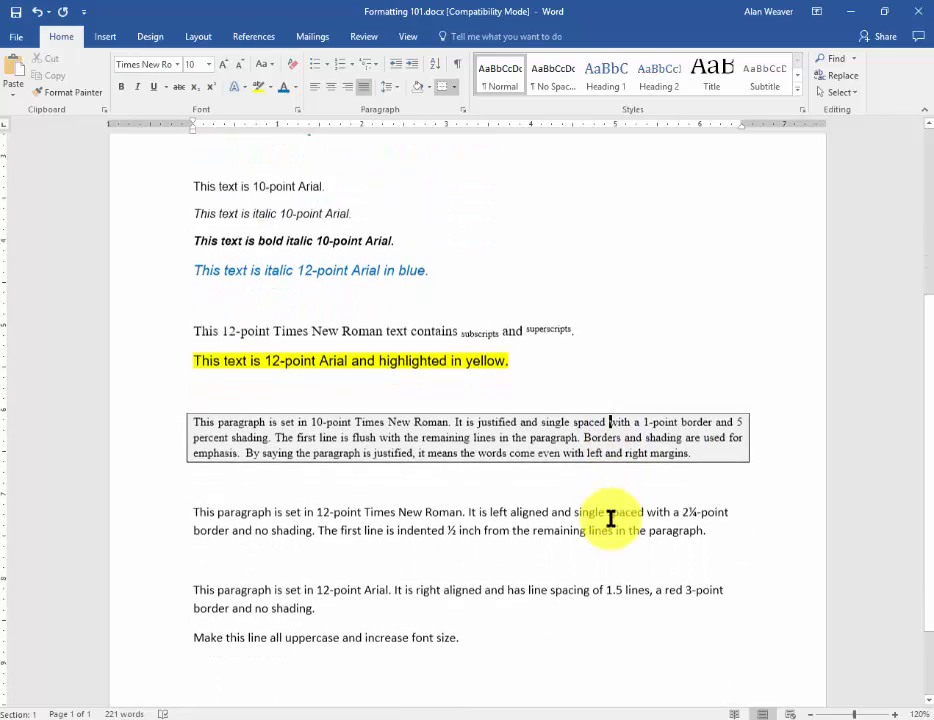
pyautogui.scroll(-2, 611, 518)
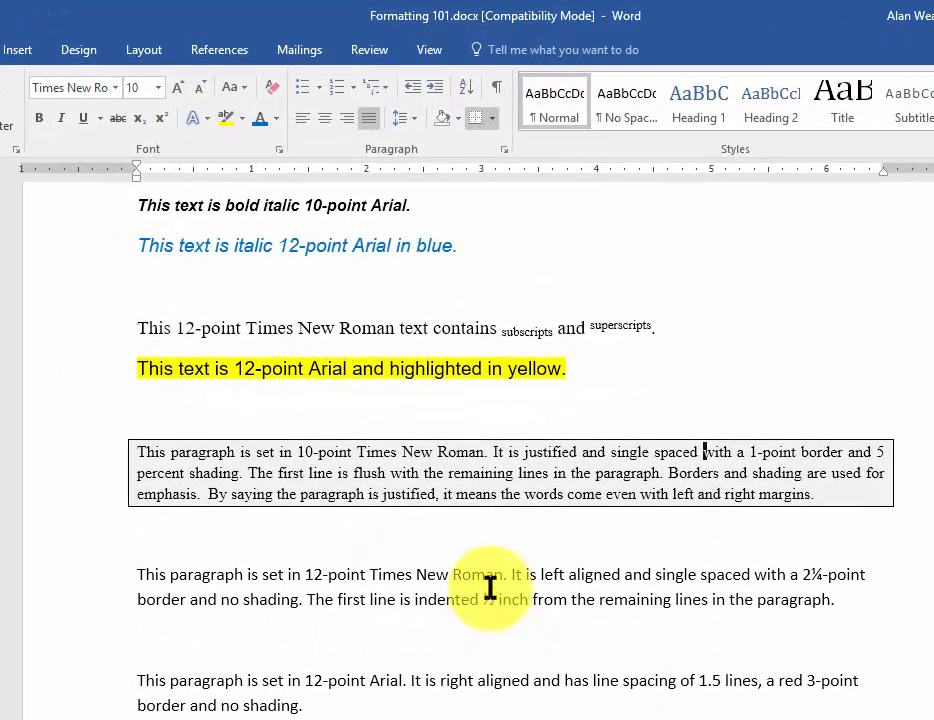
pyautogui.doubleClick(453, 429)
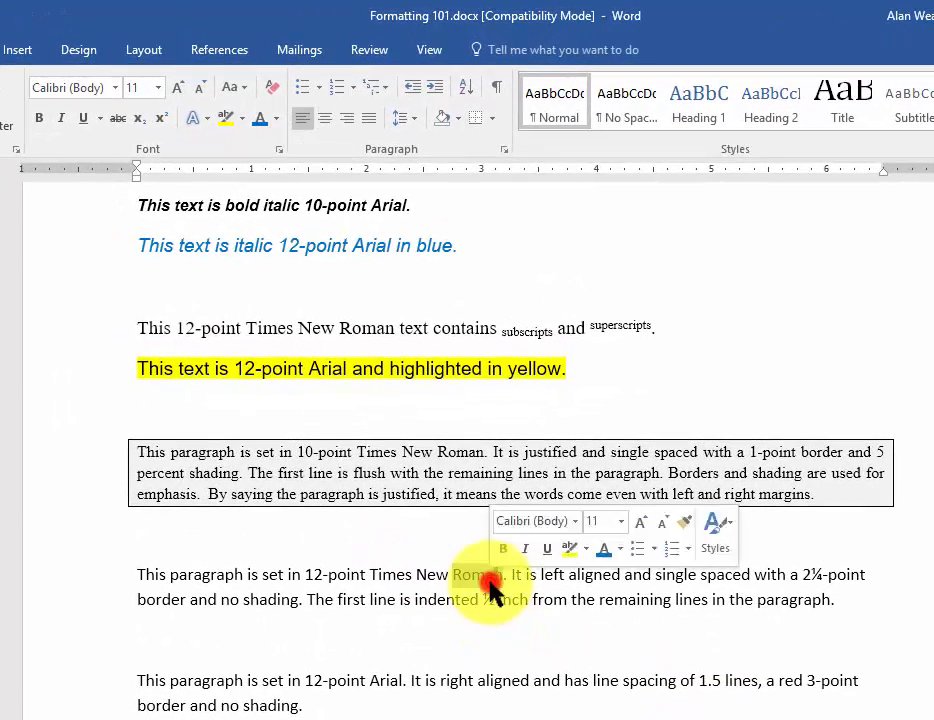
pyautogui.tripleClick(490, 588)
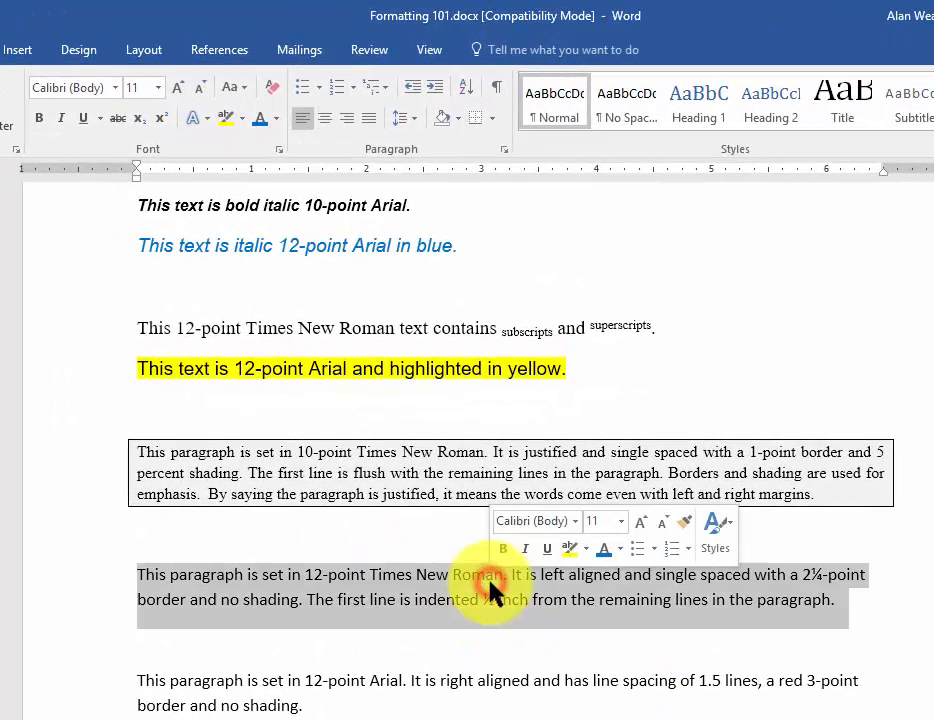
pyautogui.click(157, 88)
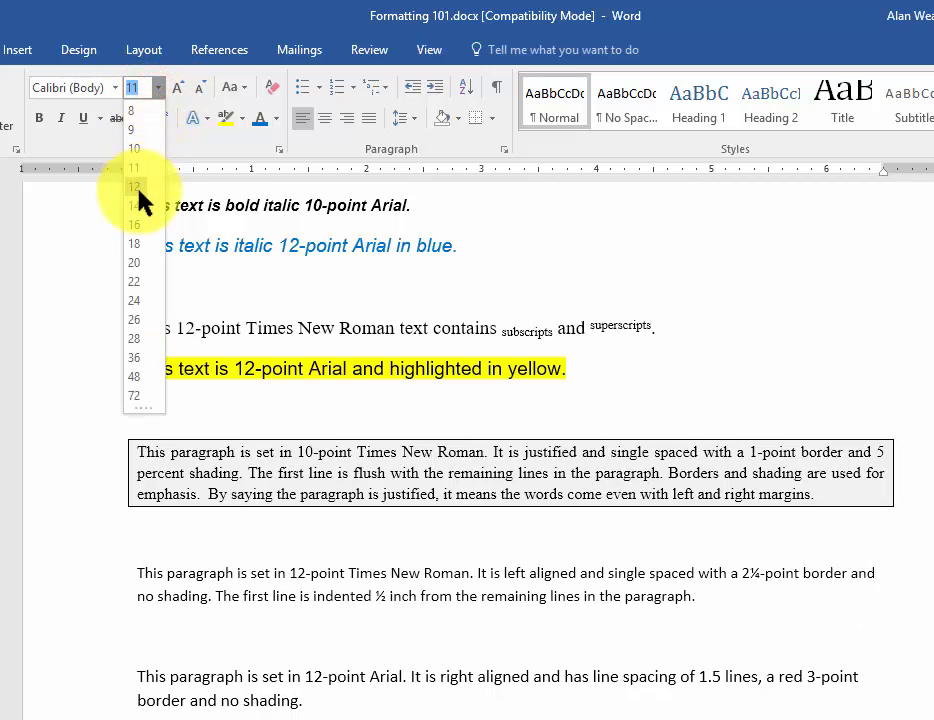
pyautogui.click(136, 187)
pyautogui.click(115, 88)
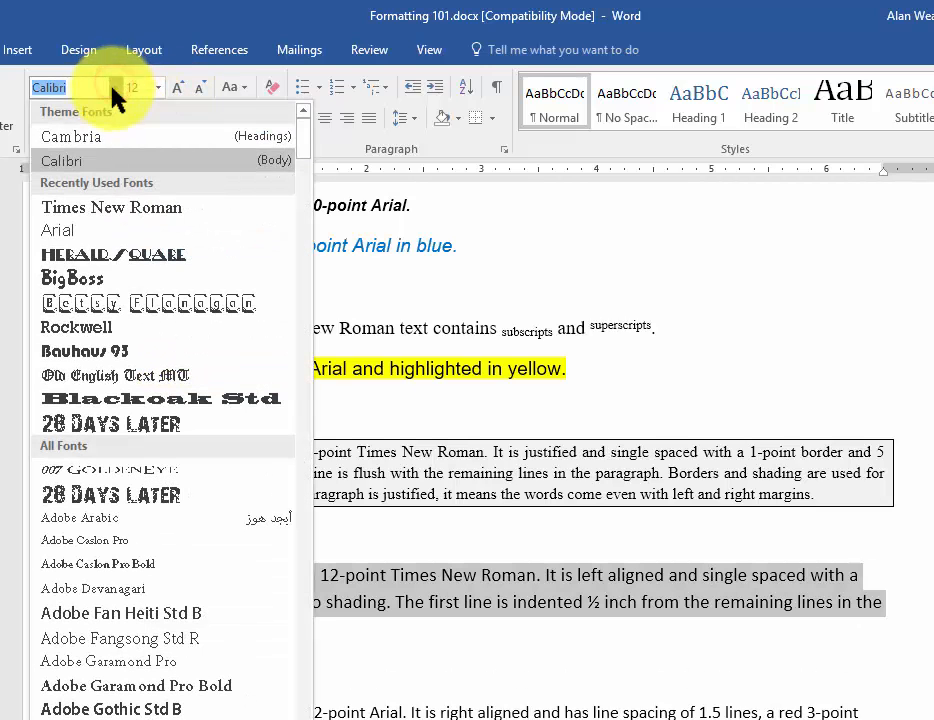
pyautogui.click(90, 210)
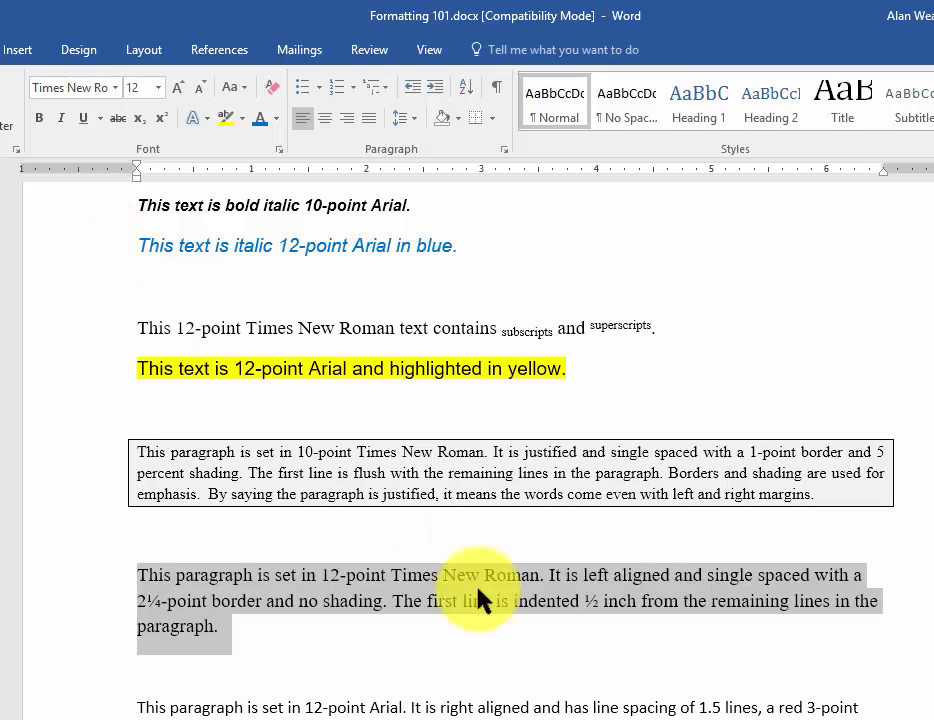
# - Set the line spacing of the 12-point Times New Roman paragraph to 1.0
pyautogui.click(587, 600)
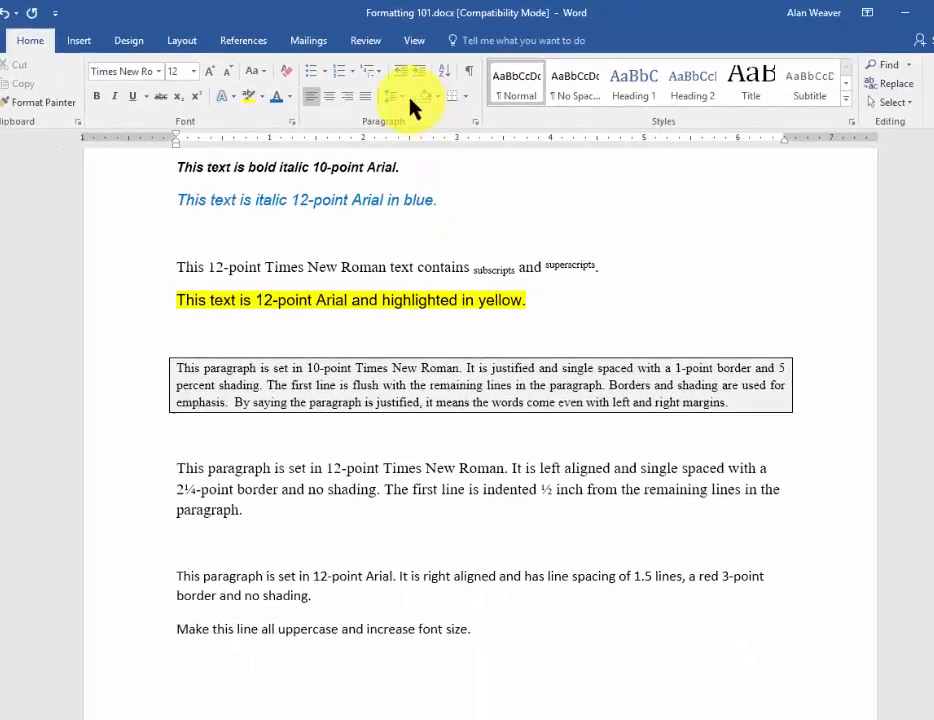
pyautogui.click(403, 99)
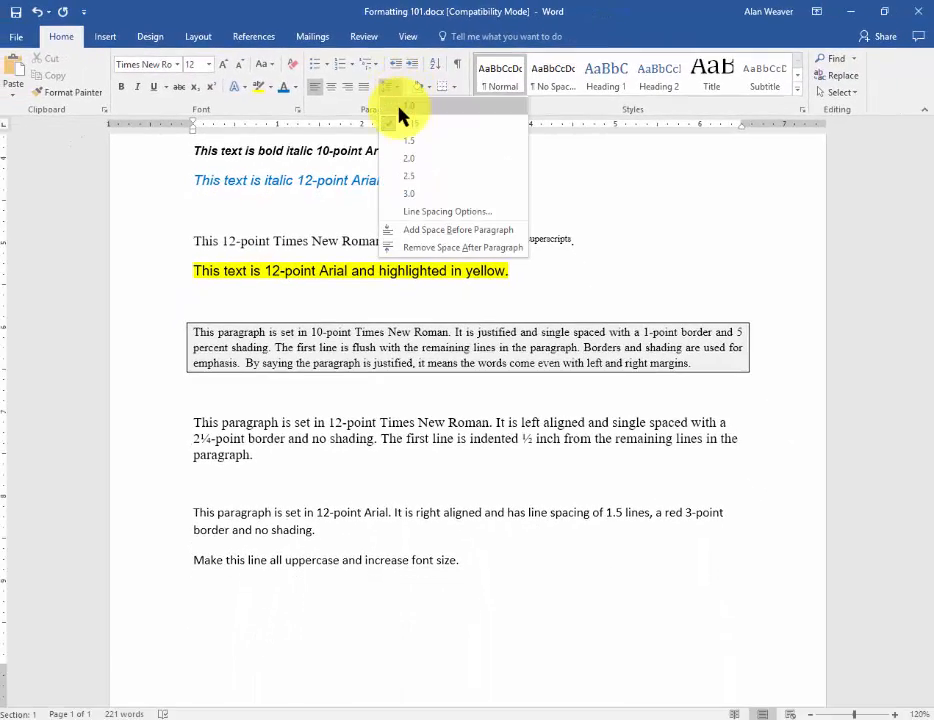
pyautogui.click(399, 108)
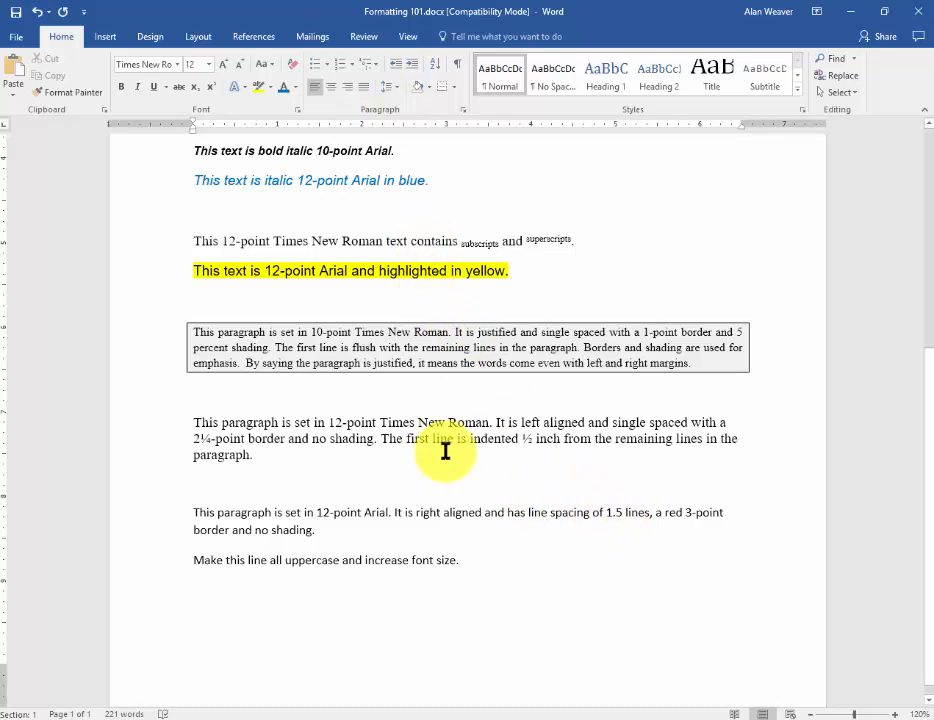
# - Apply a Box border 2 ¼ pt wide to the 12-point Times New Roman paragraph
pyautogui.click(456, 90)
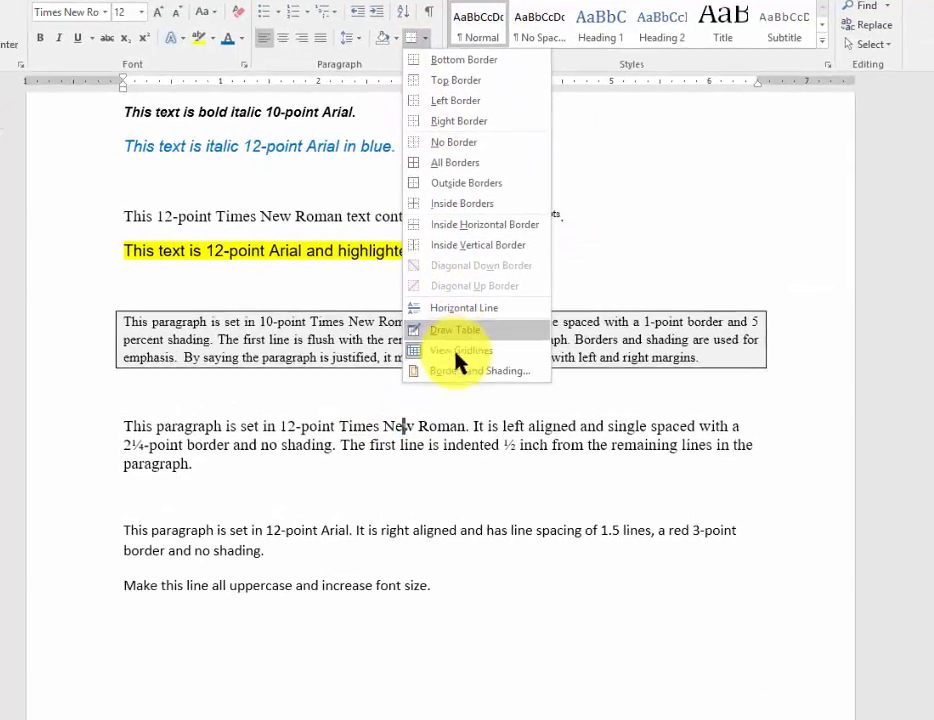
pyautogui.click(470, 370)
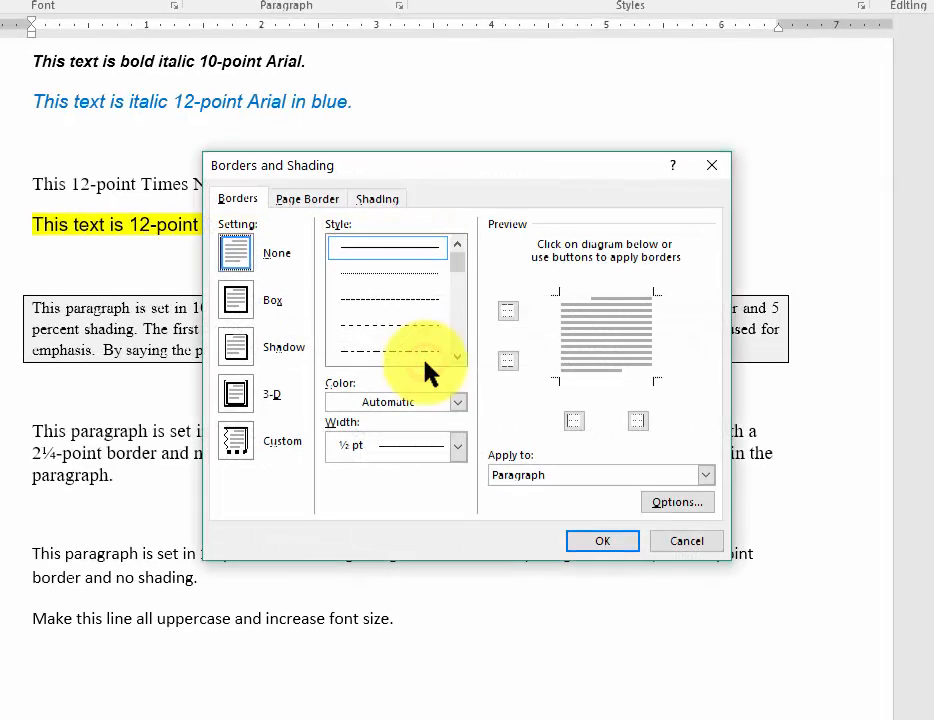
pyautogui.click(237, 300)
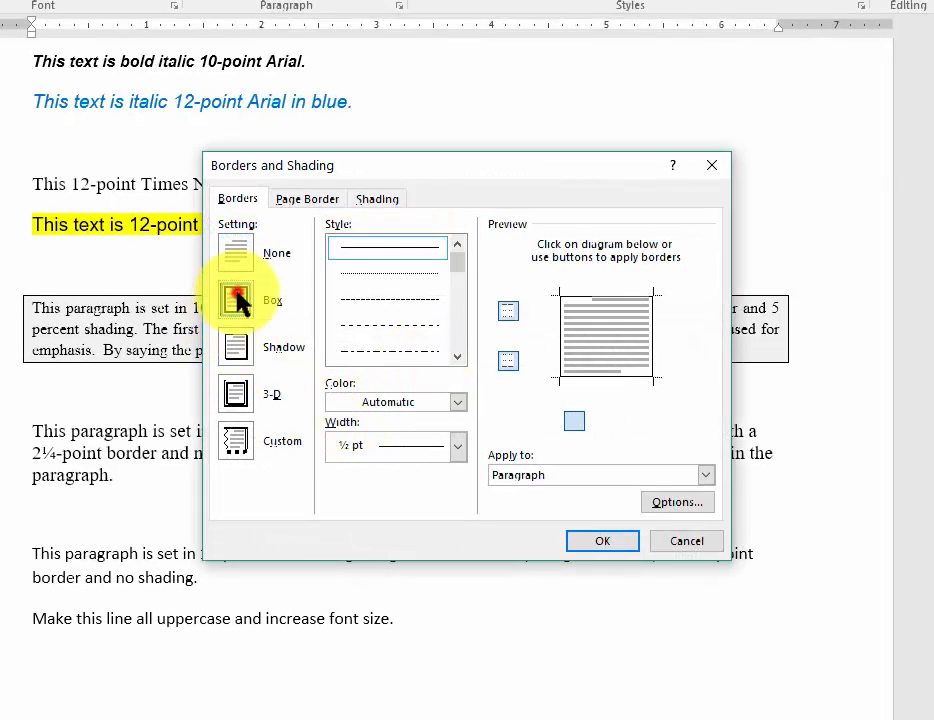
pyautogui.click(457, 445)
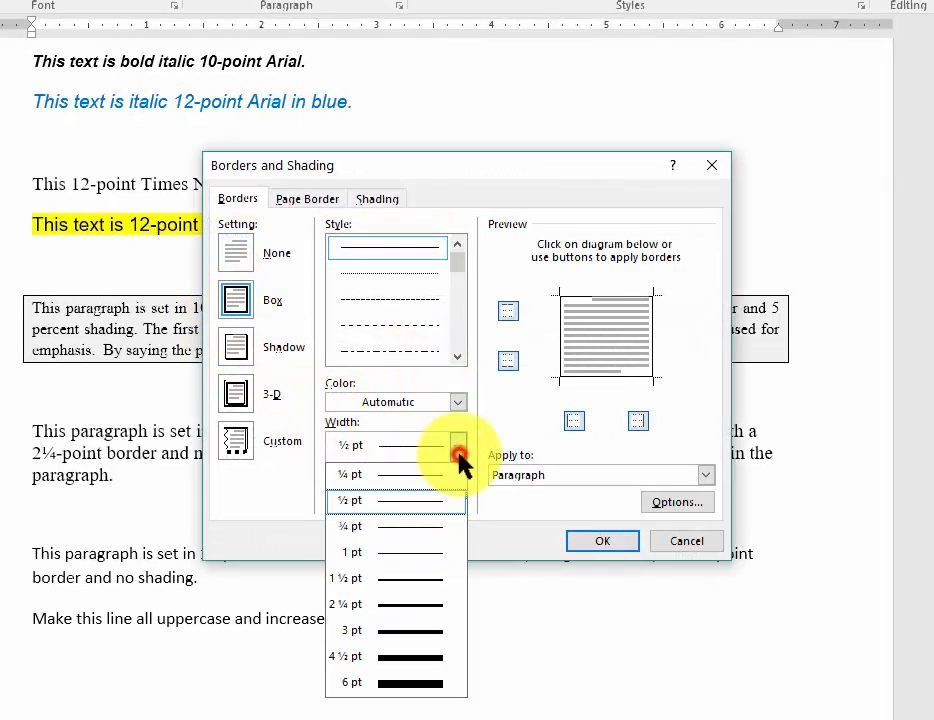
pyautogui.click(398, 604)
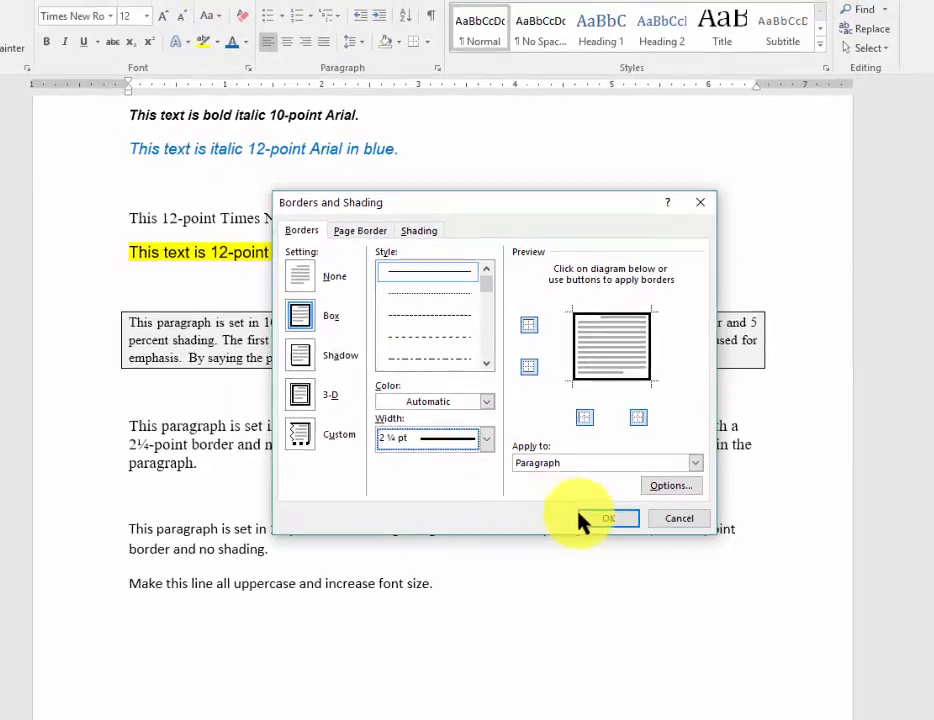
pyautogui.click(600, 540)
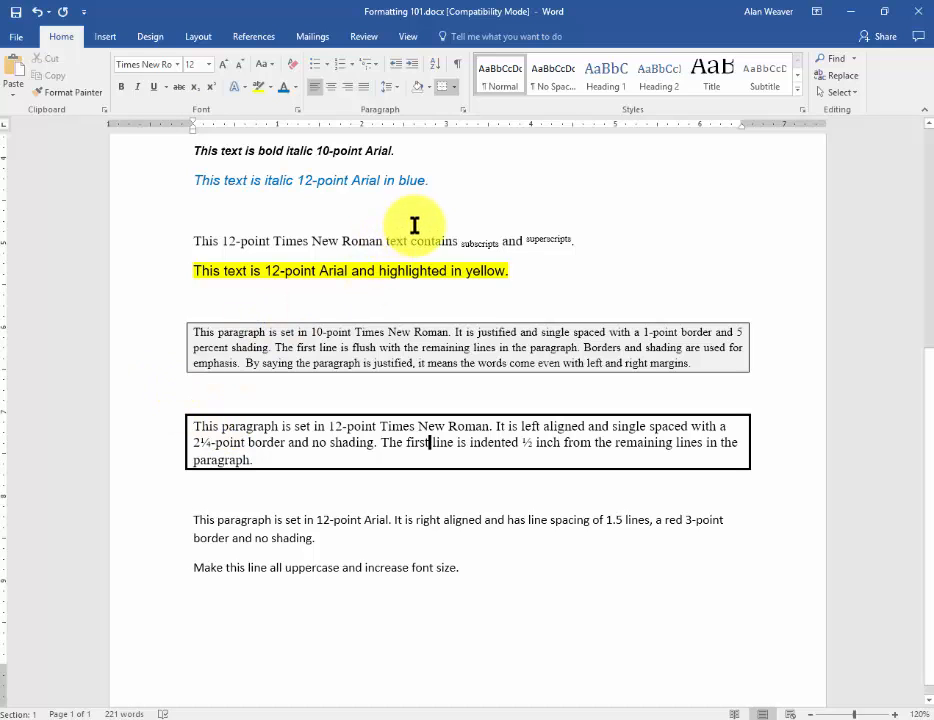
# - Give the paragraph with the 2¼-point black border a first-line indent of 0.5"
pyautogui.click(465, 115)
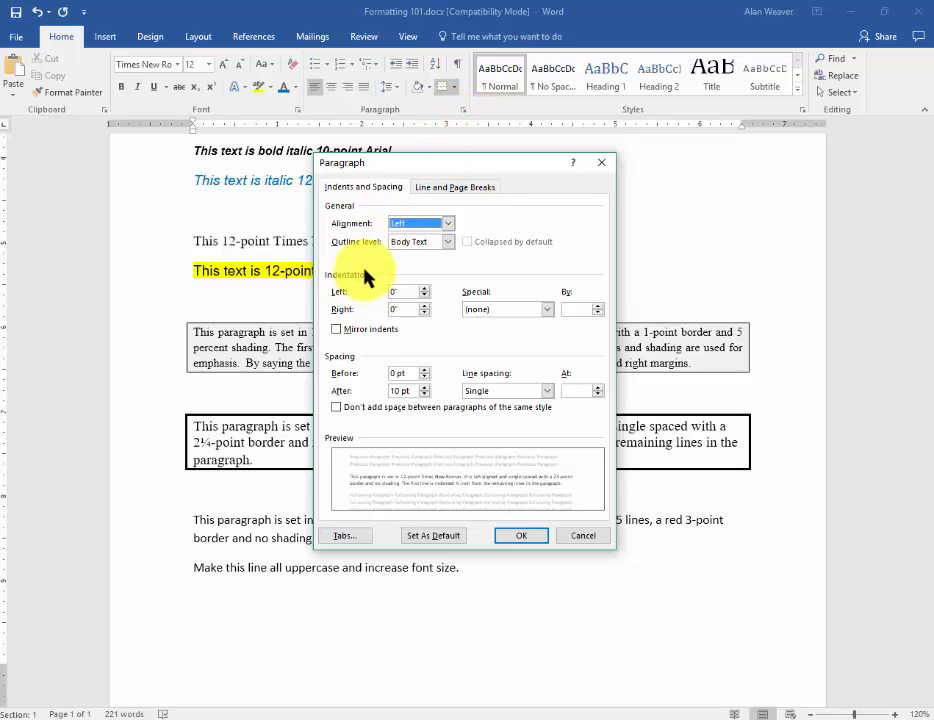
pyautogui.click(546, 309)
pyautogui.click(503, 331)
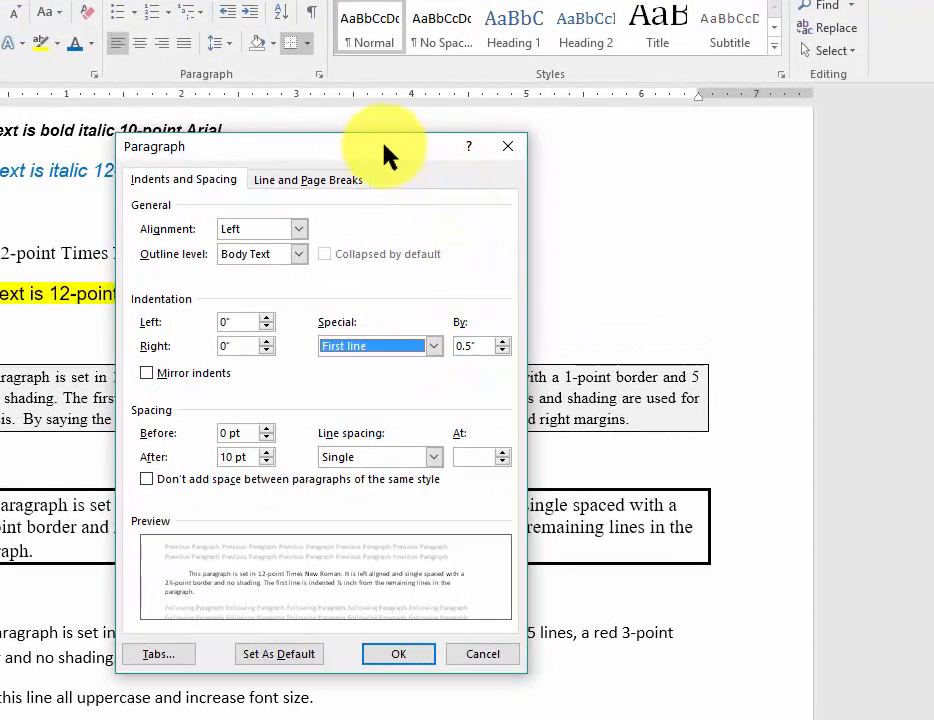
pyautogui.moveTo(453, 160); pyautogui.dragTo(674, 126)
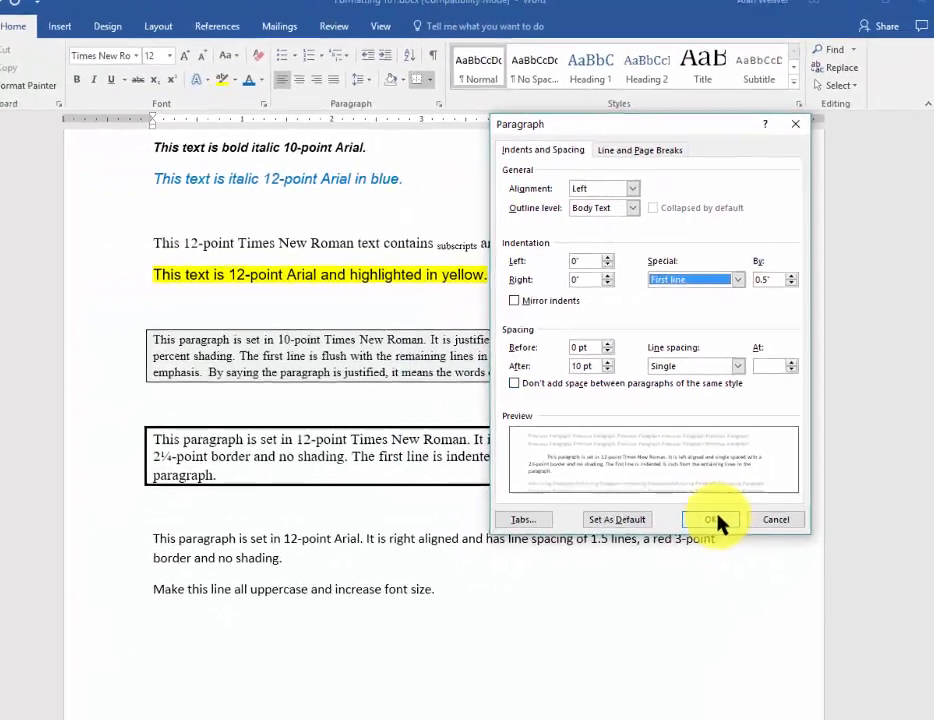
pyautogui.click(670, 609)
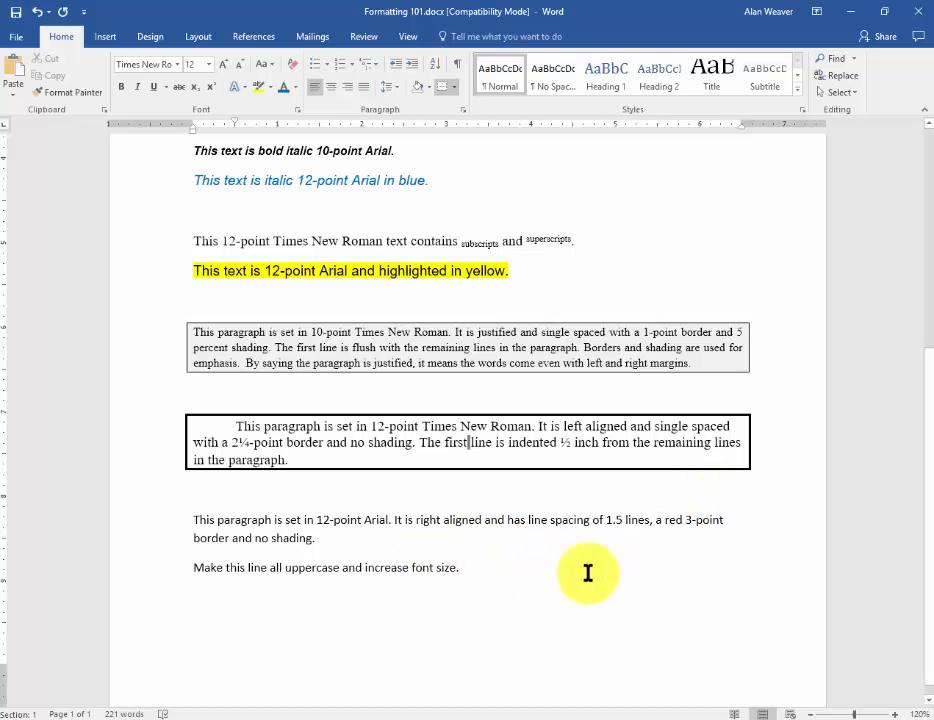
# - Format the paragraph describing a red 3-point border as 12-point Arial
pyautogui.tripleClick(356, 519)
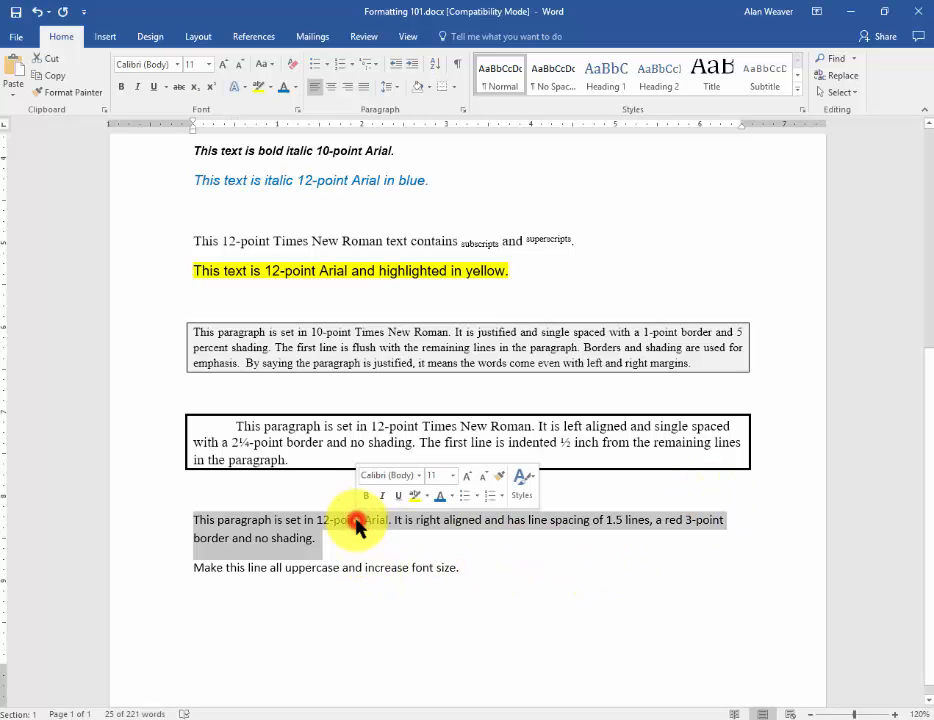
pyautogui.click(208, 64)
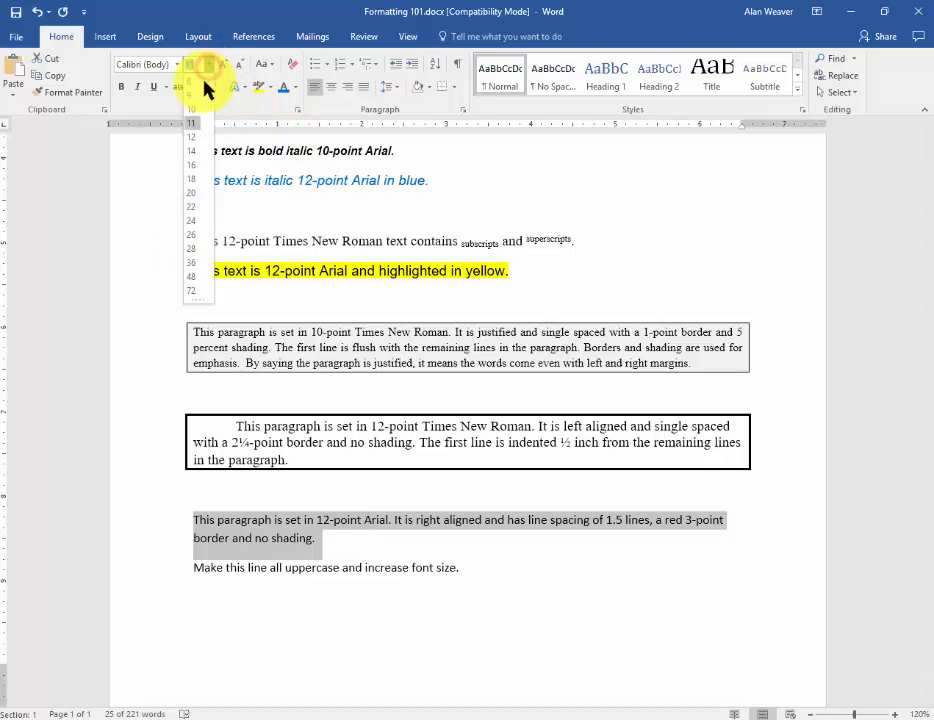
pyautogui.click(193, 136)
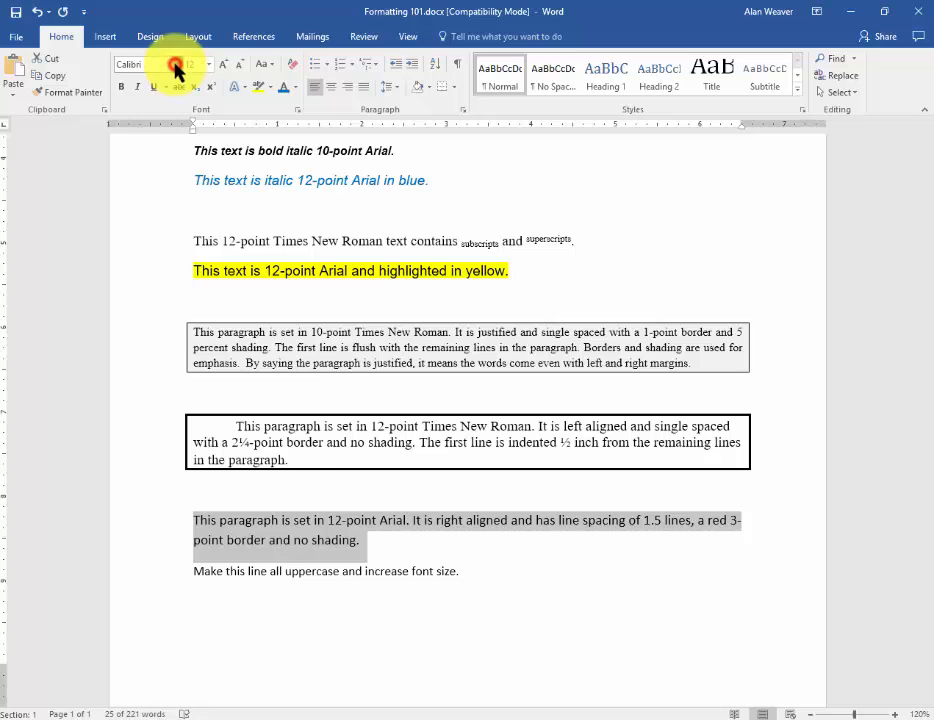
pyautogui.click(177, 64)
pyautogui.click(145, 170)
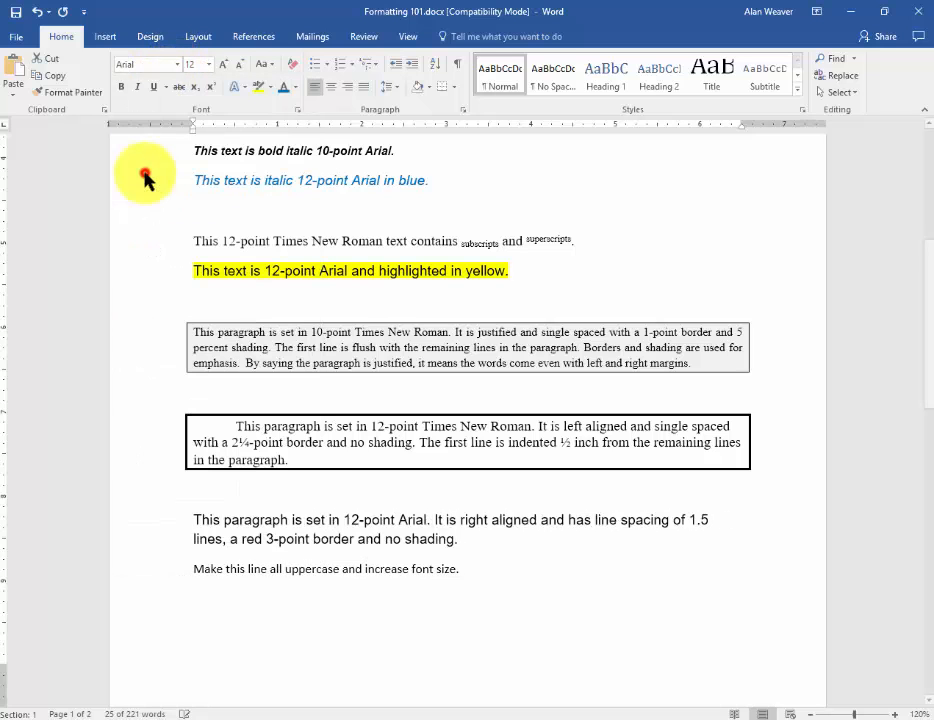
# - Right-align the 12-point Arial paragraph about the red border and set its line spacing to 1.5
pyautogui.click(611, 522)
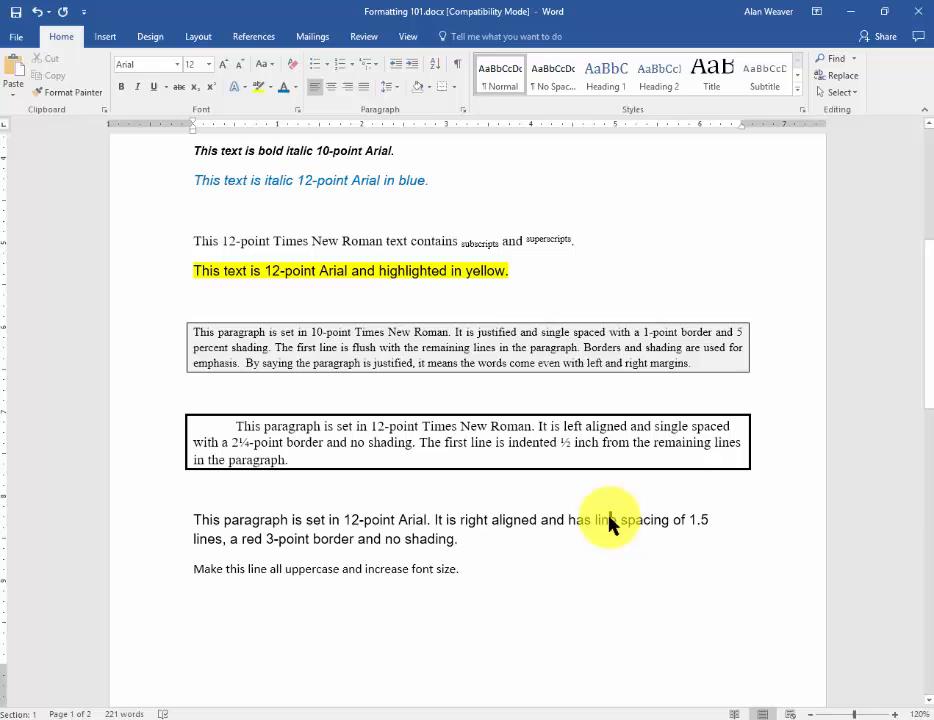
pyautogui.click(343, 90)
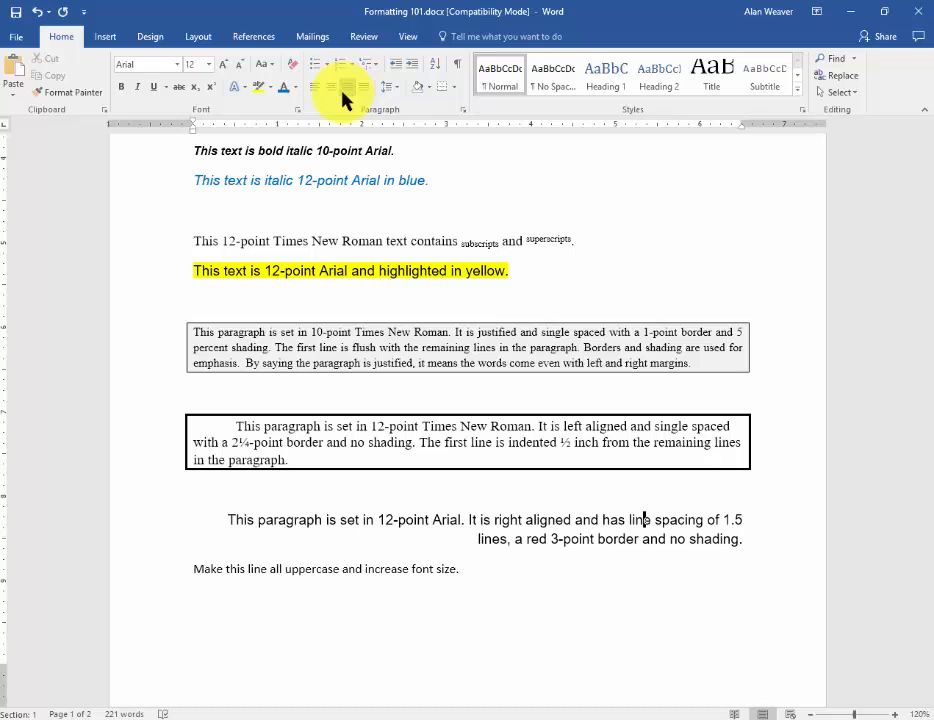
pyautogui.click(400, 89)
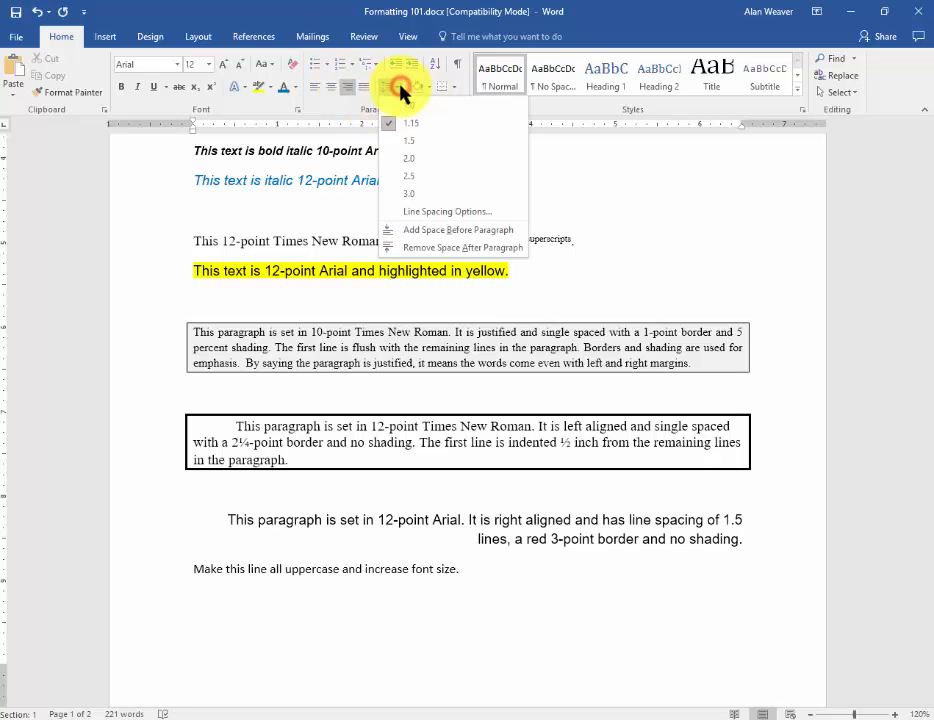
pyautogui.click(402, 143)
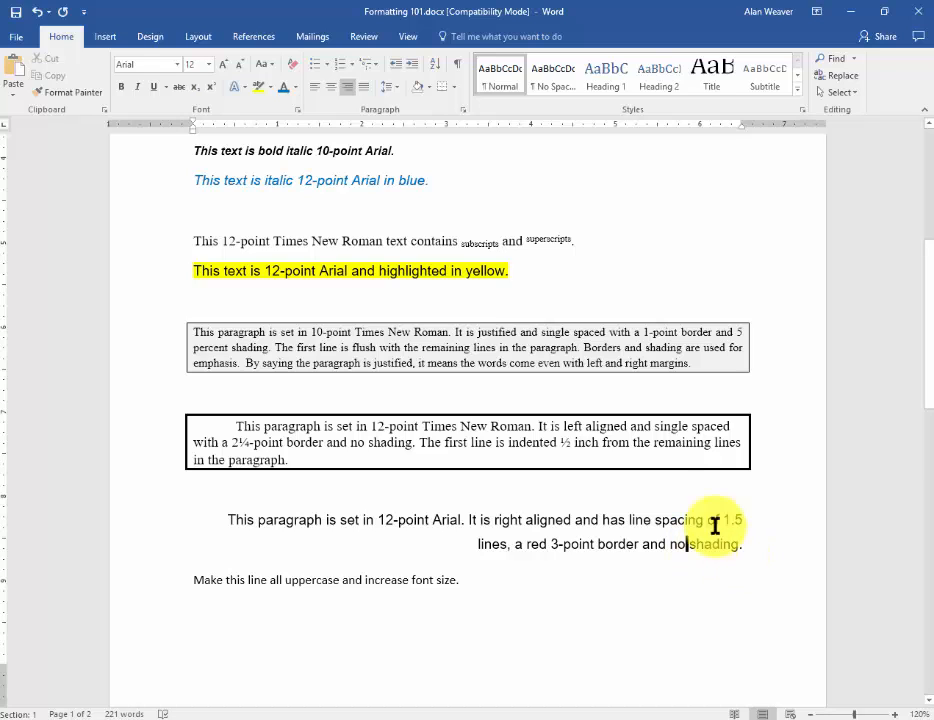
# - Apply a red Box border 3 pt wide to the right-aligned Arial paragraph
pyautogui.click(455, 90)
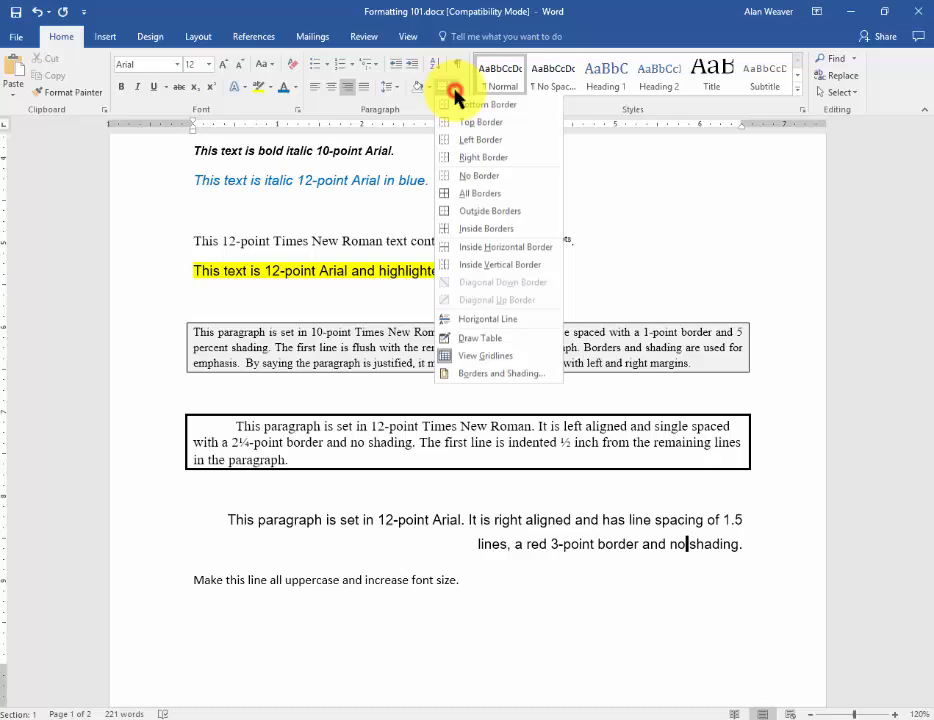
pyautogui.click(519, 377)
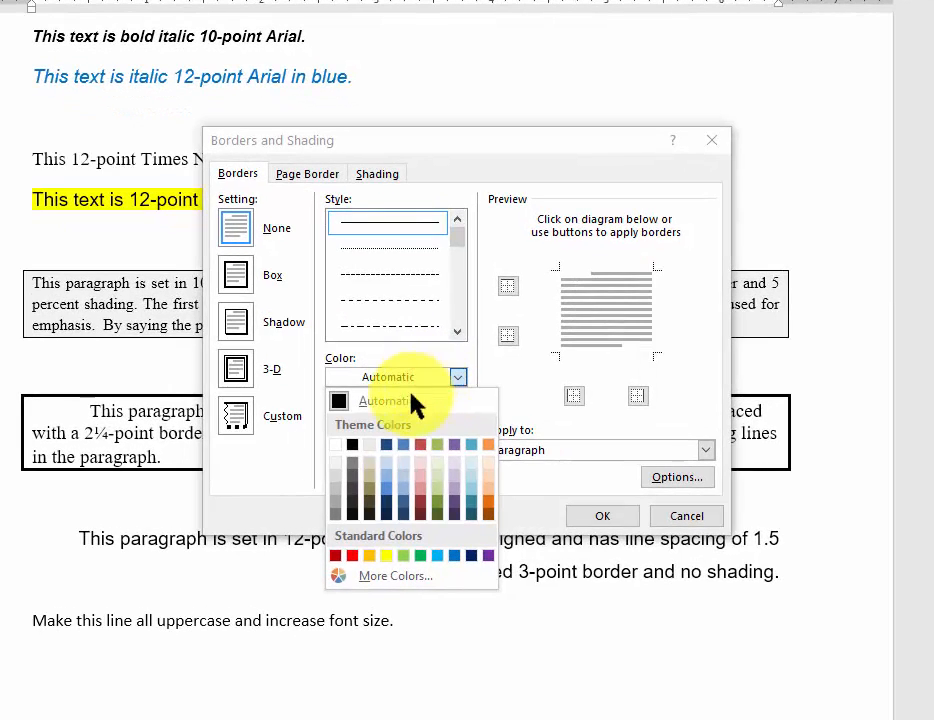
pyautogui.click(380, 547)
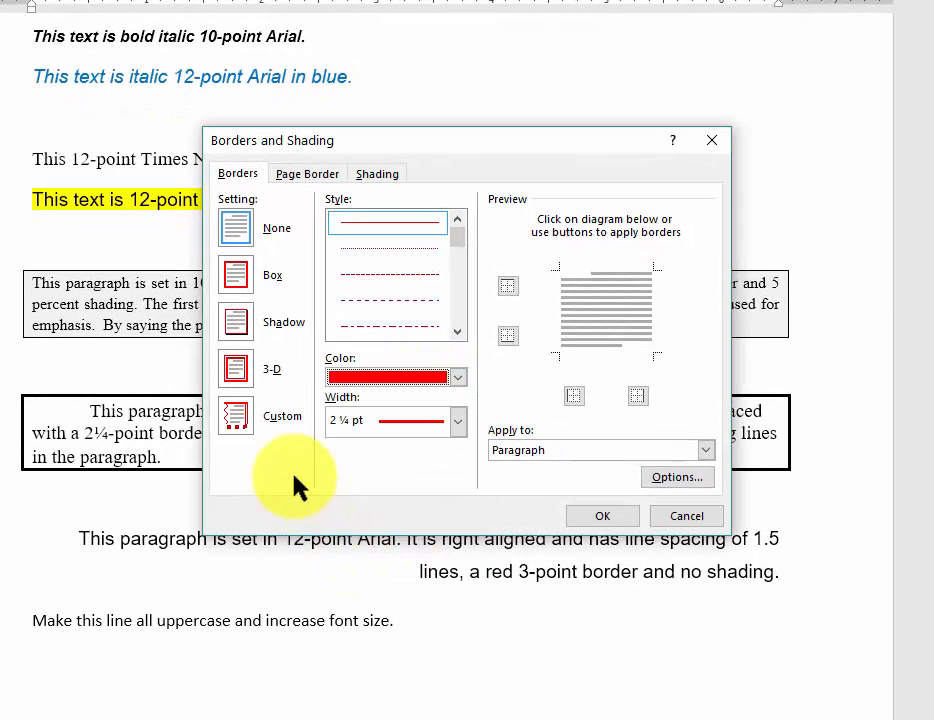
pyautogui.click(236, 276)
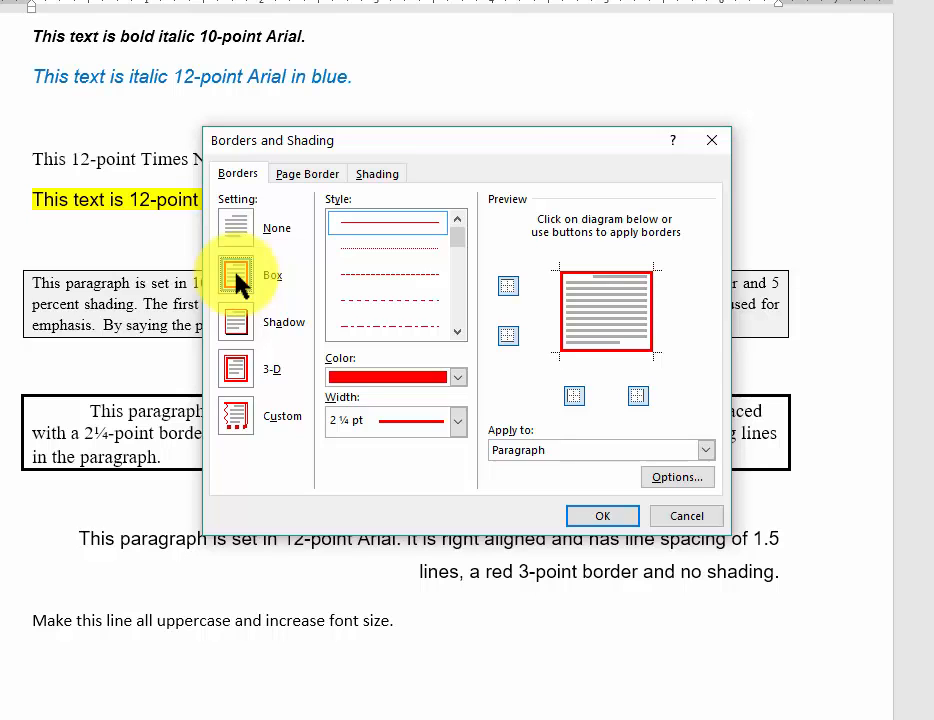
pyautogui.click(457, 331)
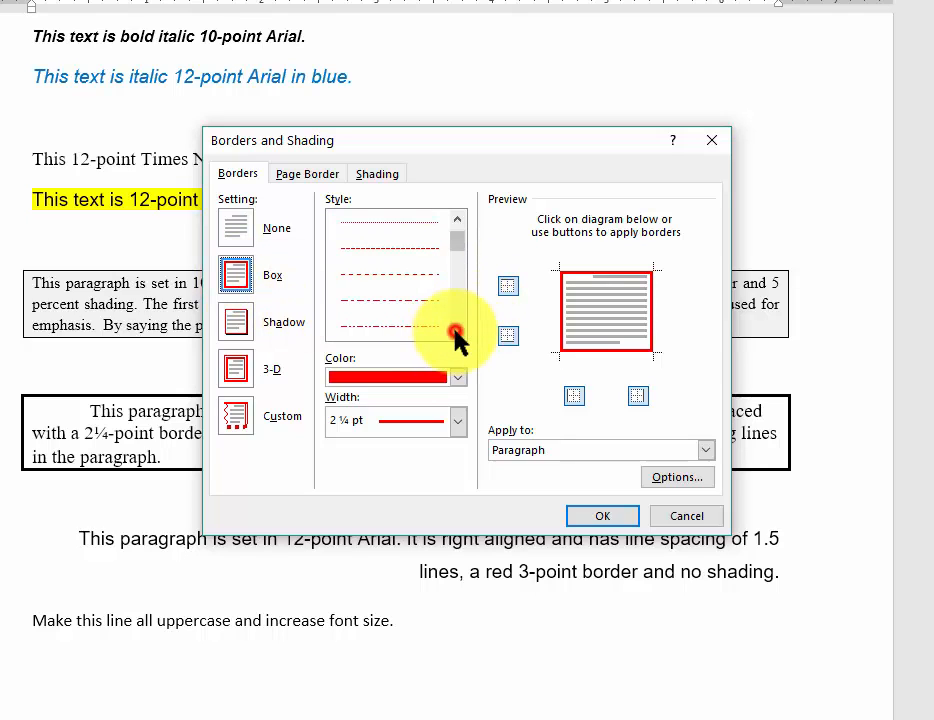
pyautogui.click(457, 331)
pyautogui.click(457, 421)
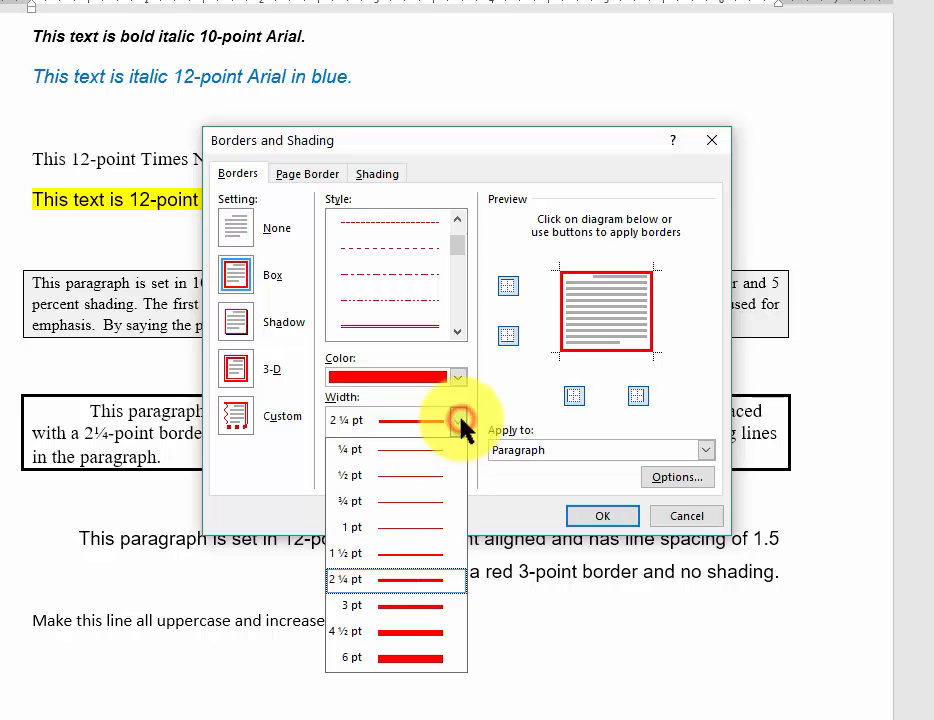
pyautogui.click(411, 606)
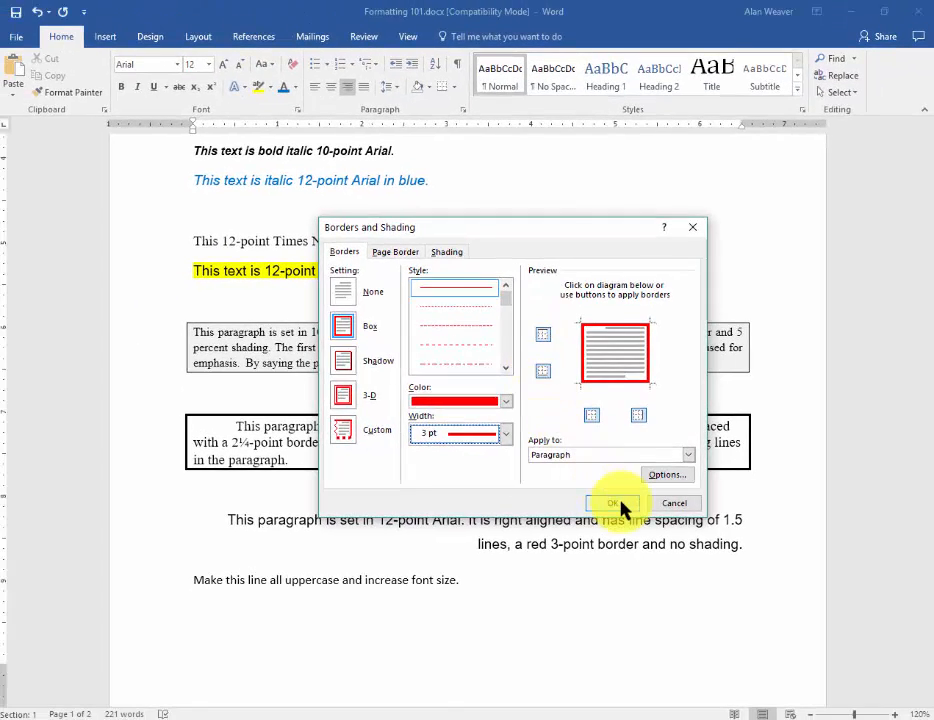
pyautogui.click(607, 510)
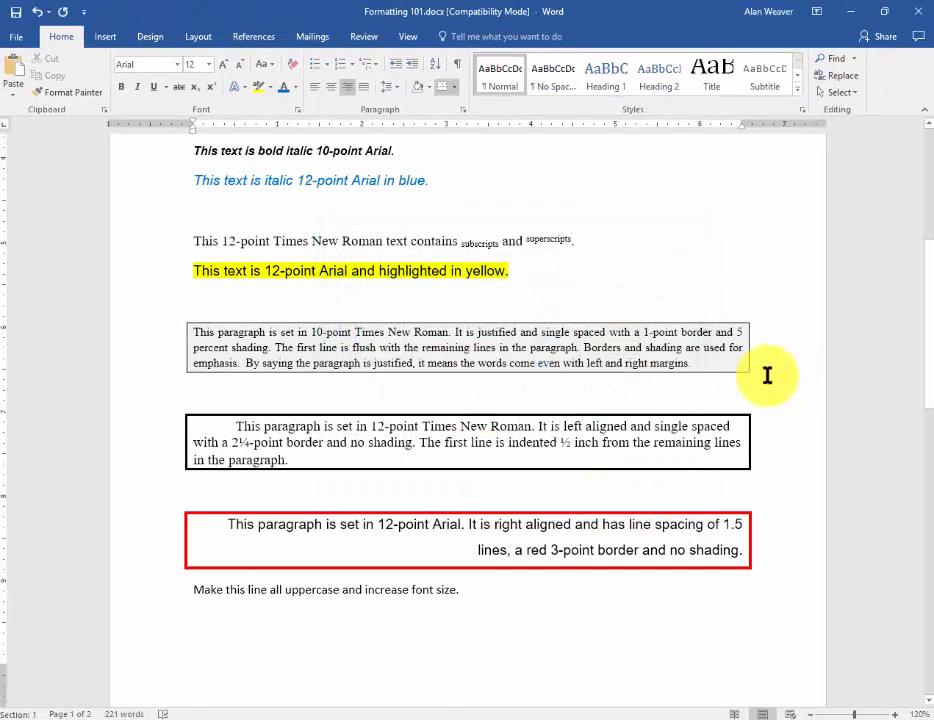
# - Change the document's last line to UPPERCASE and increase its font size by two steps
pyautogui.tripleClick(335, 591)
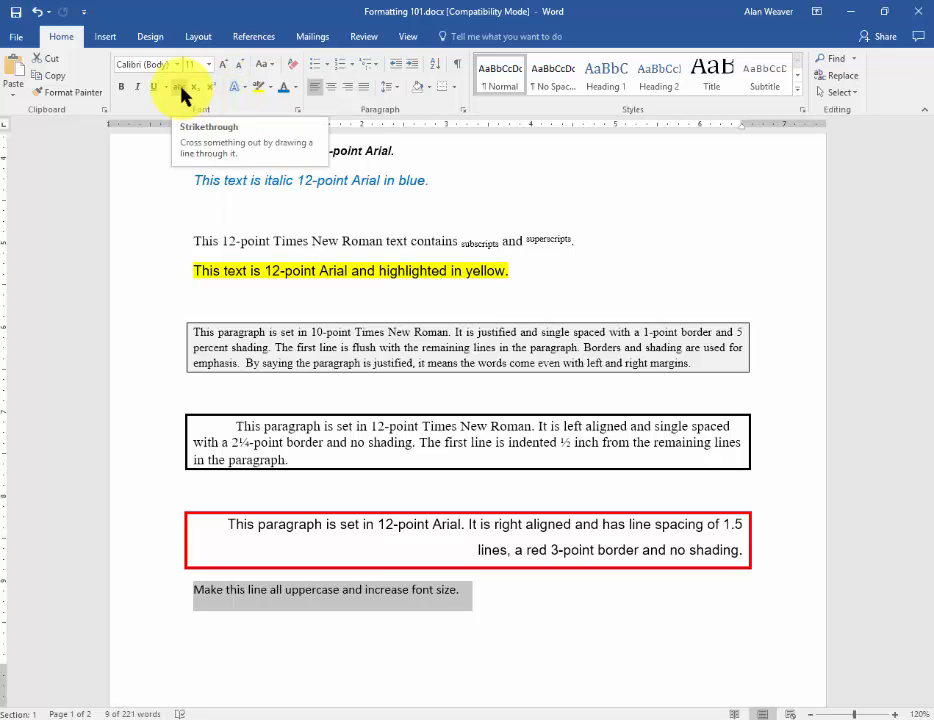
pyautogui.click(274, 66)
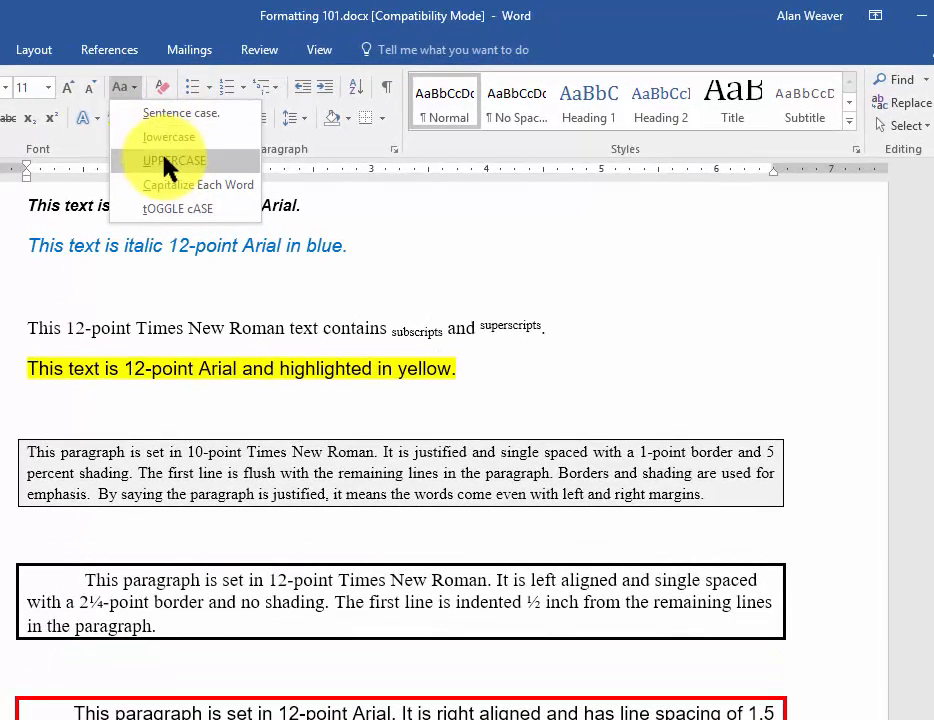
pyautogui.click(301, 118)
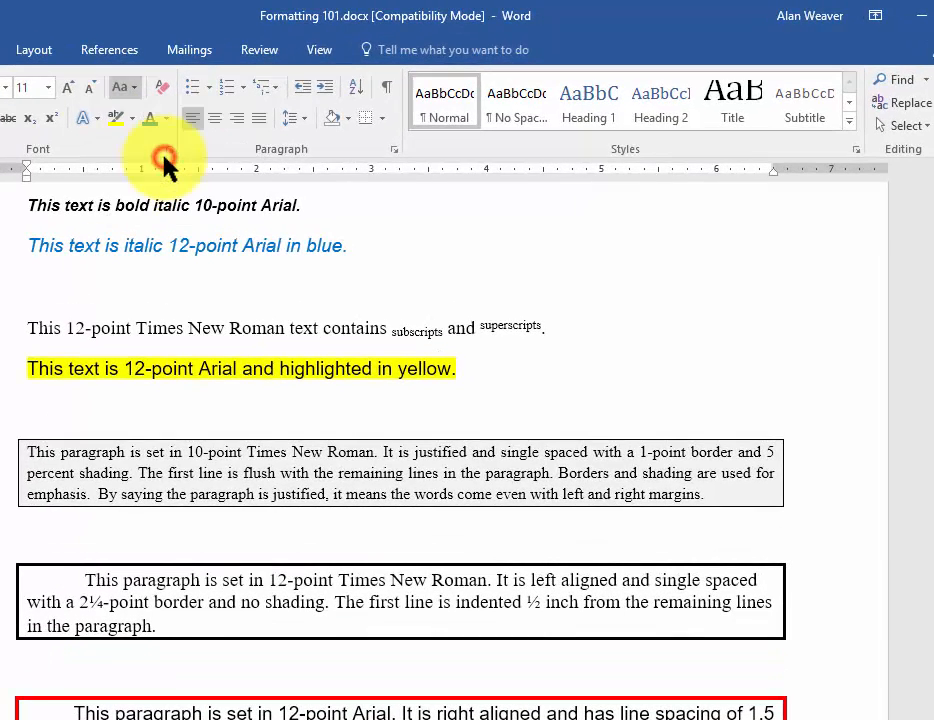
pyautogui.click(65, 88)
pyautogui.click(65, 88)
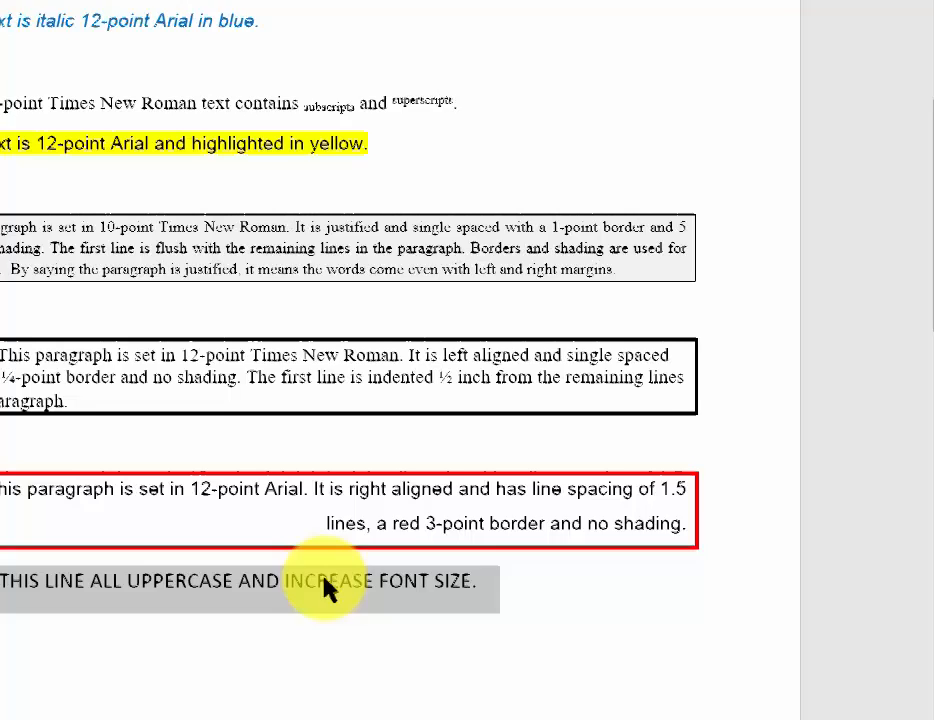
pyautogui.click(312, 556)
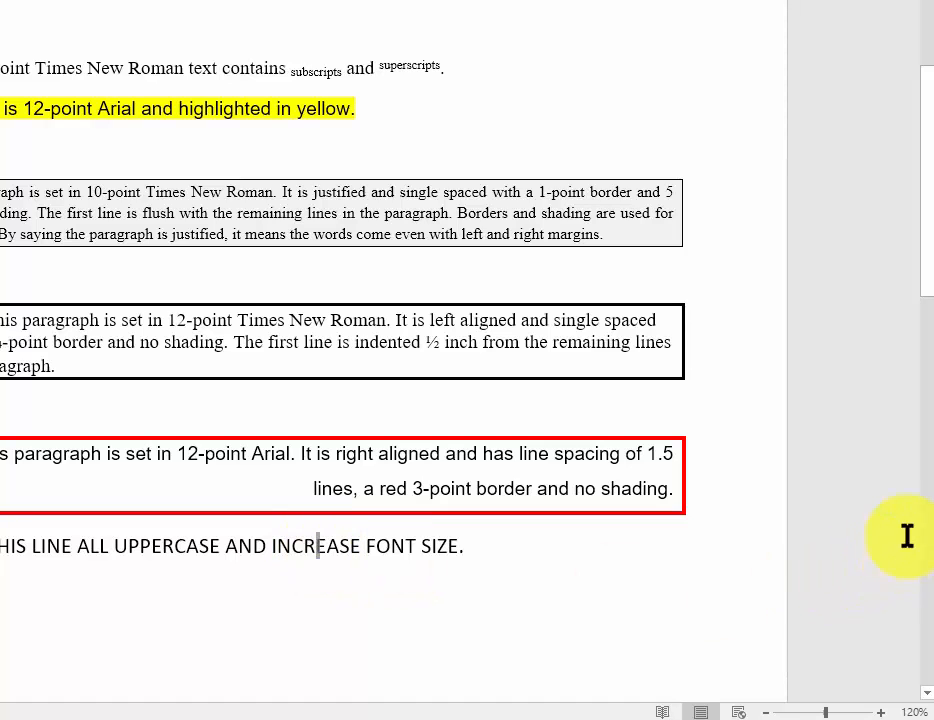
pyautogui.moveTo(924, 282); pyautogui.dragTo(930, 108)
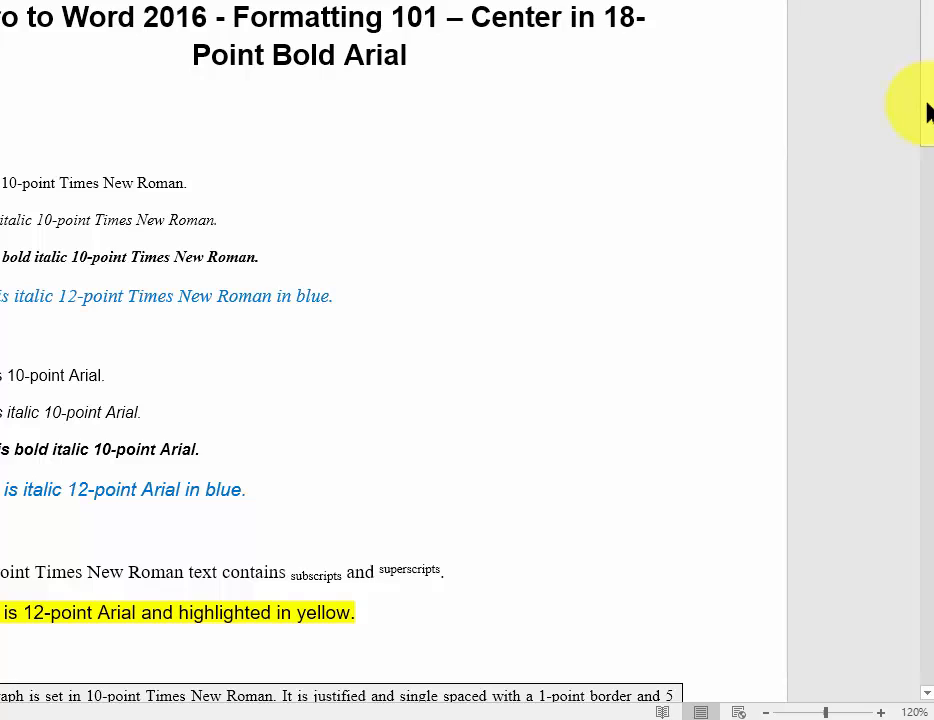